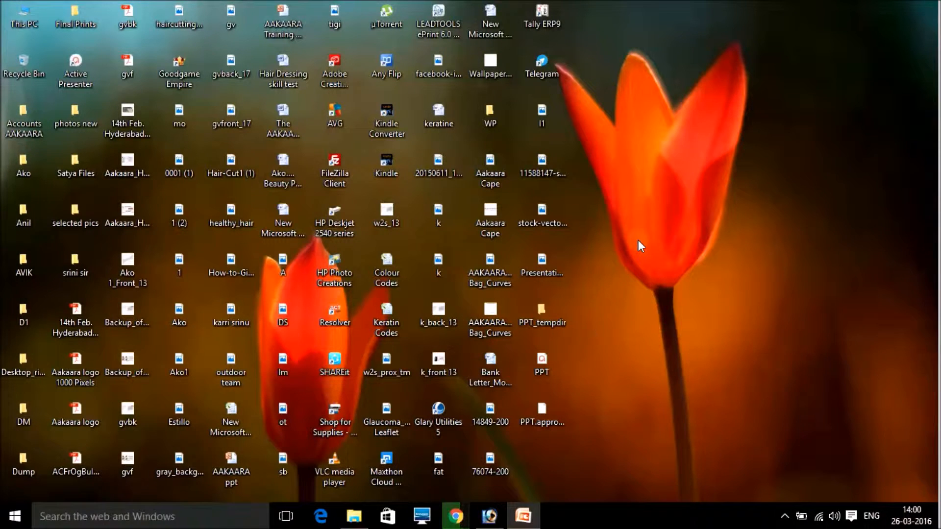
Refresh the desktop, switch to PowerPoint and delete the title and subtitle placeholders from the slide.
right_click(654, 251)
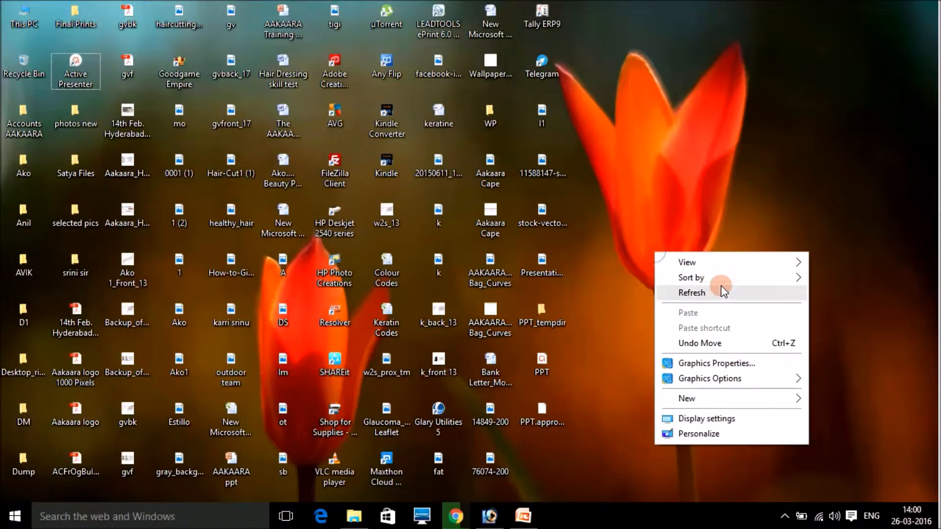
left_click(721, 291)
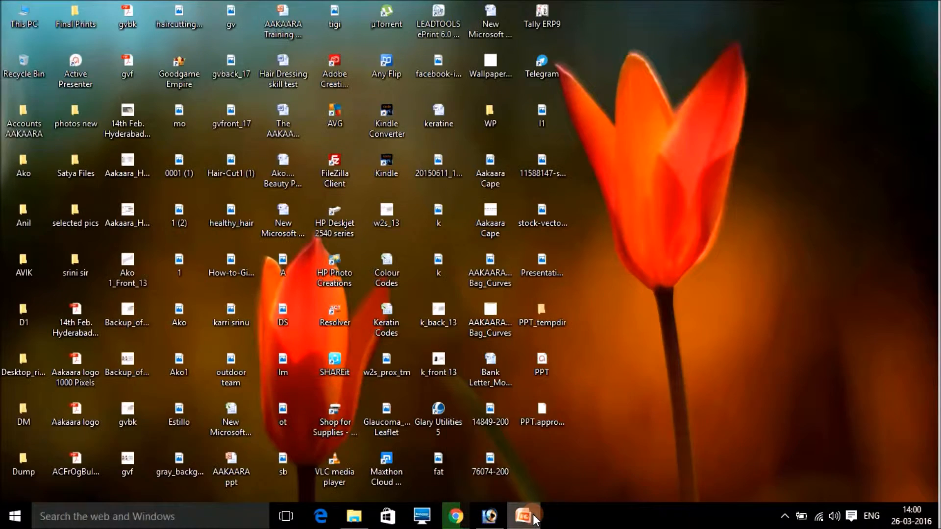
left_click(523, 516)
left_click(539, 285)
key("Delete")
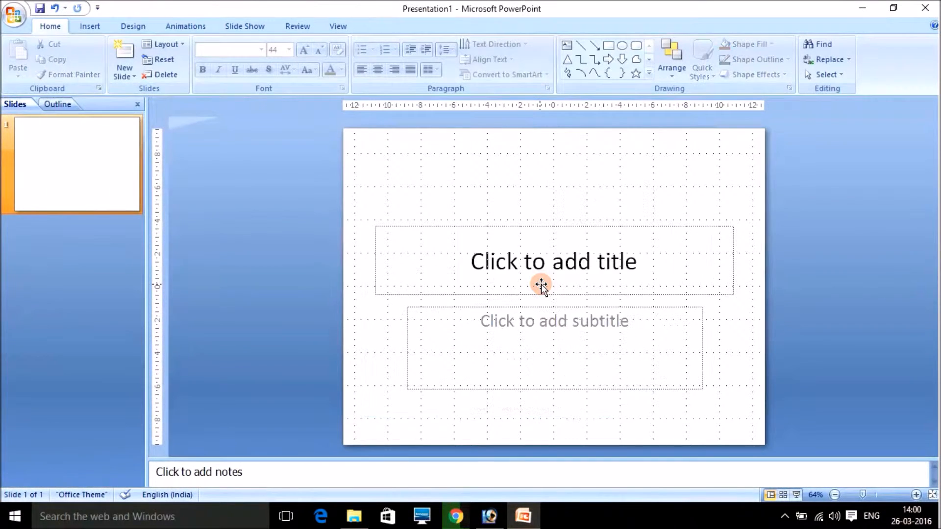
left_click(542, 344)
left_click(536, 260, "shift")
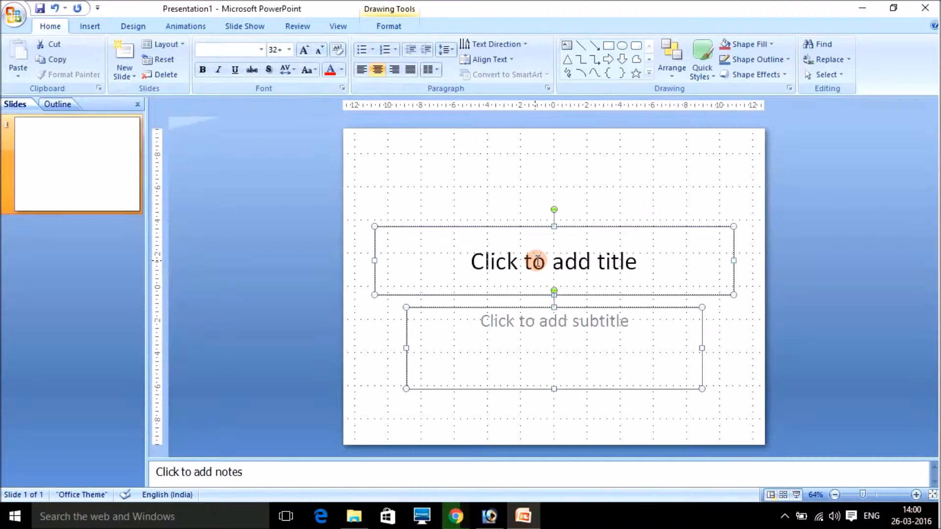
key("Delete")
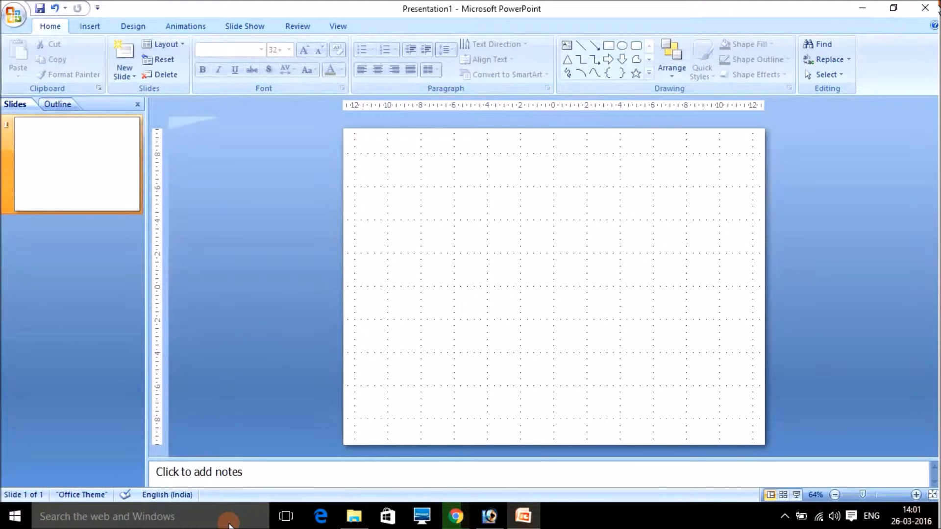
left_click(229, 523)
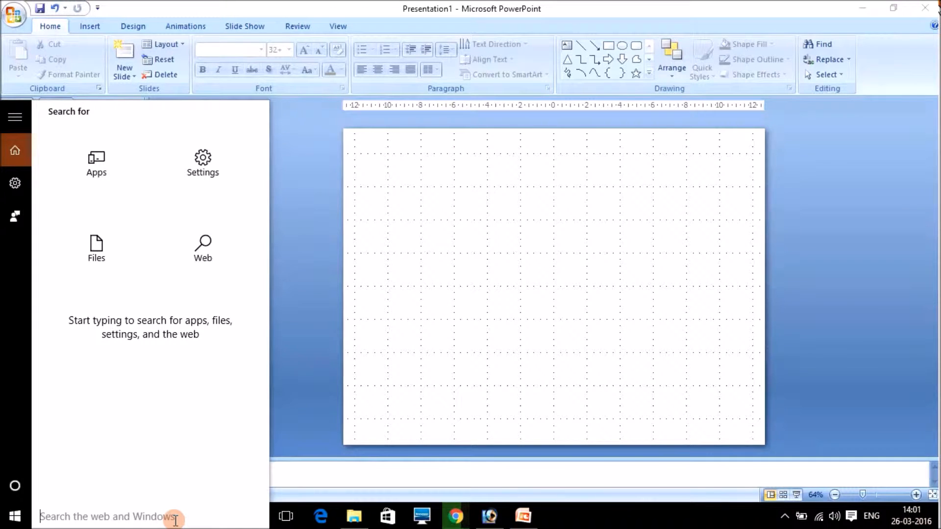
type("run")
key("Return")
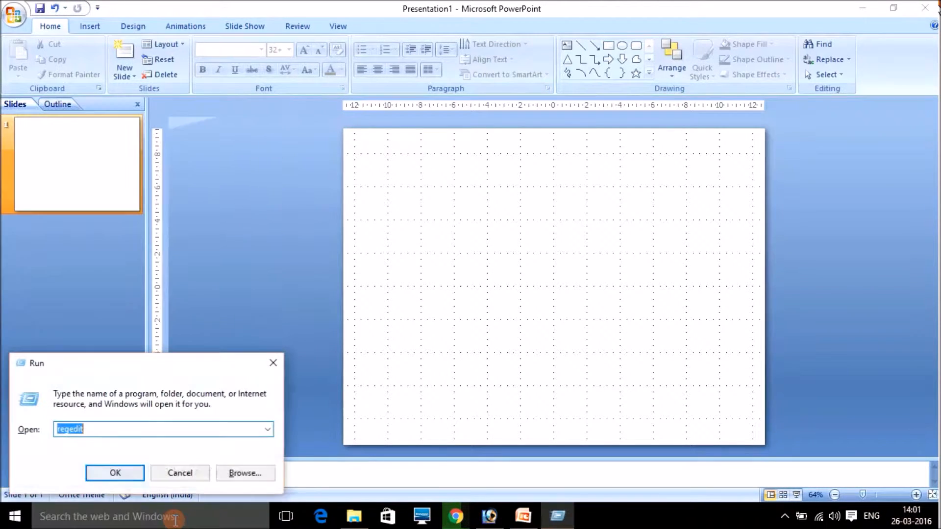
left_click(197, 480)
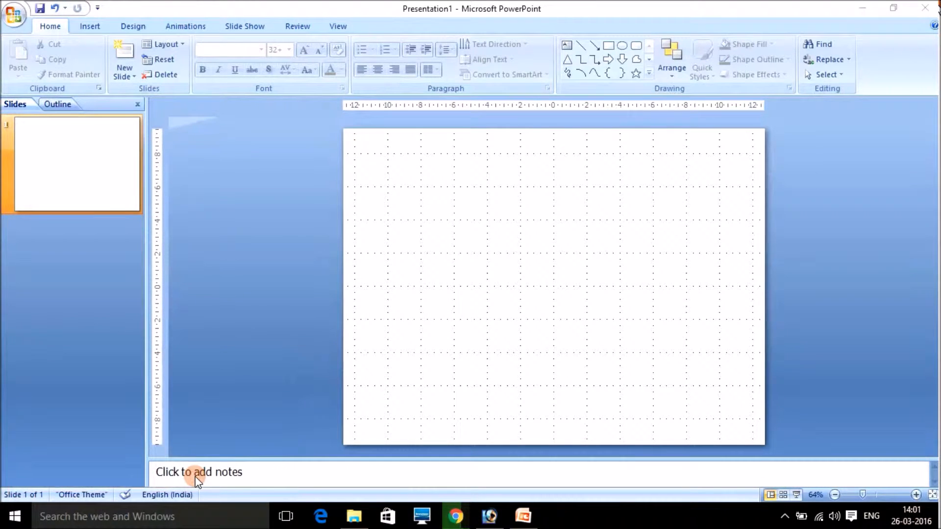
key("super")
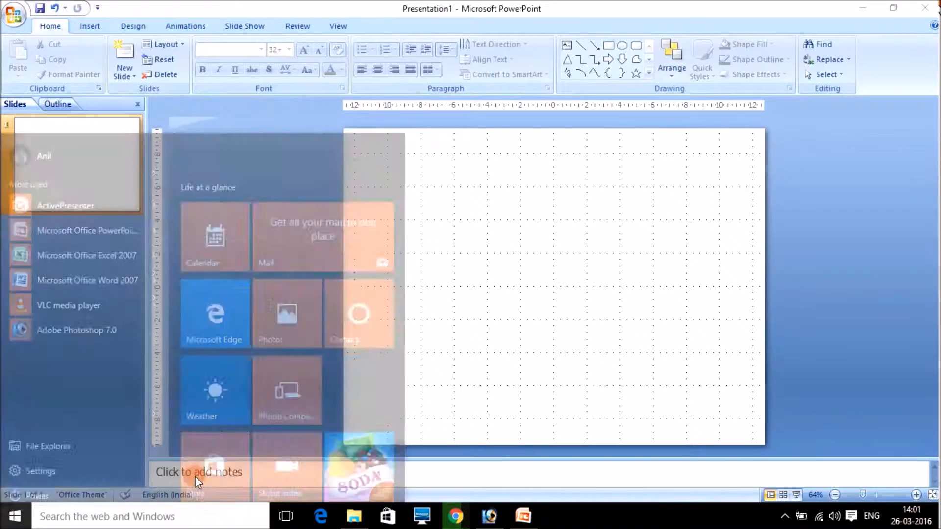
key("super")
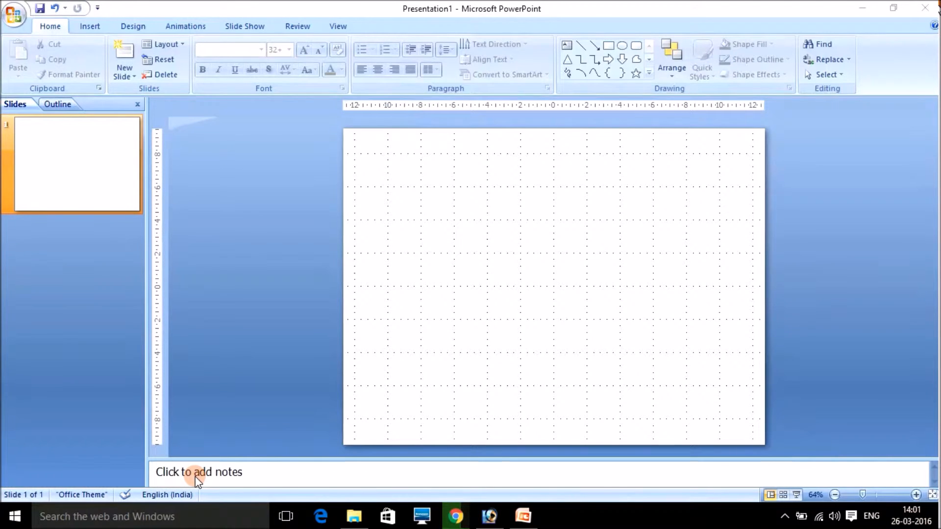
key("super+r")
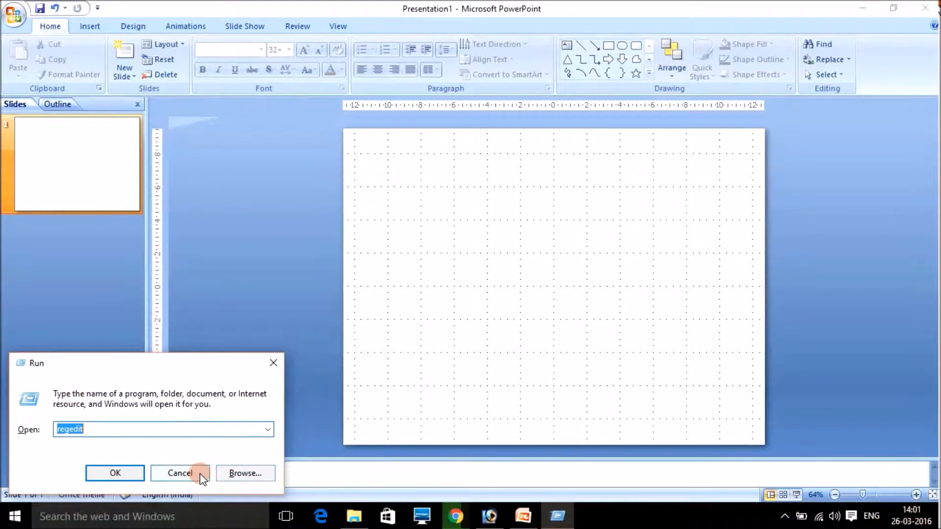
left_click(201, 475)
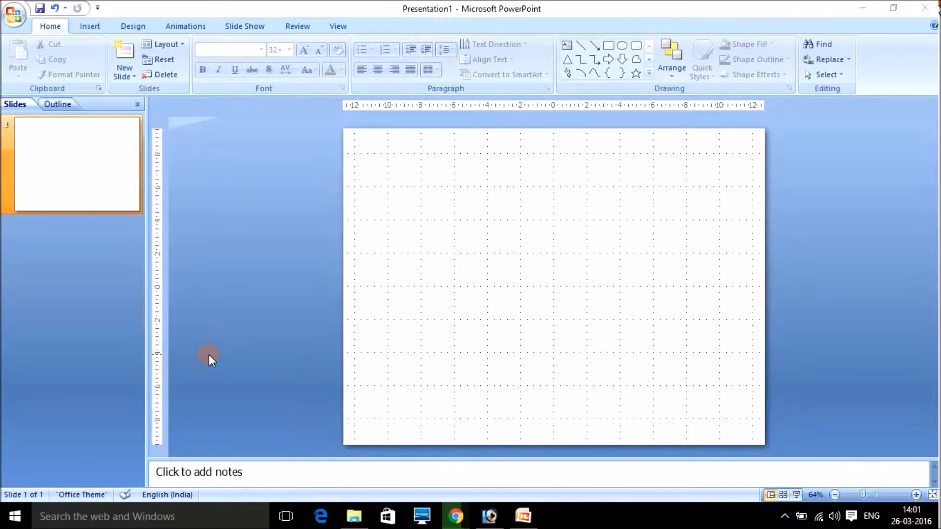
key("super")
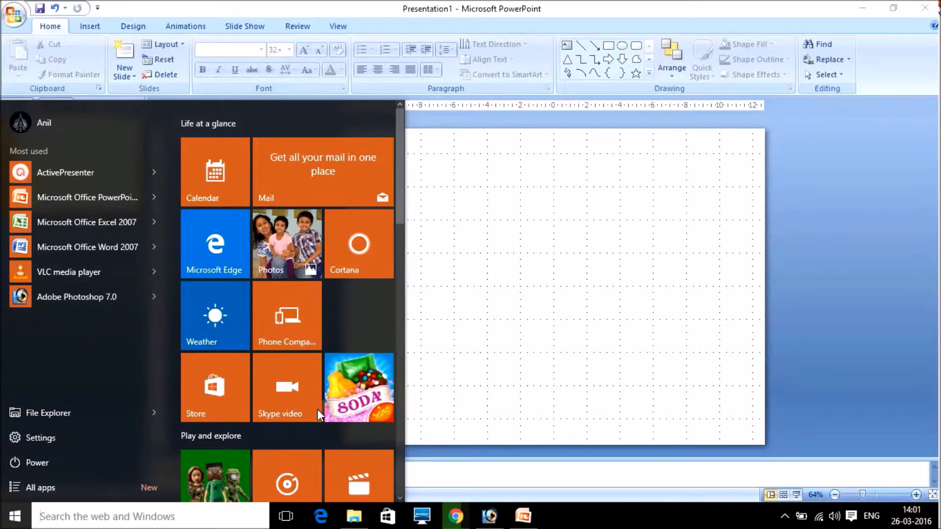
type("r")
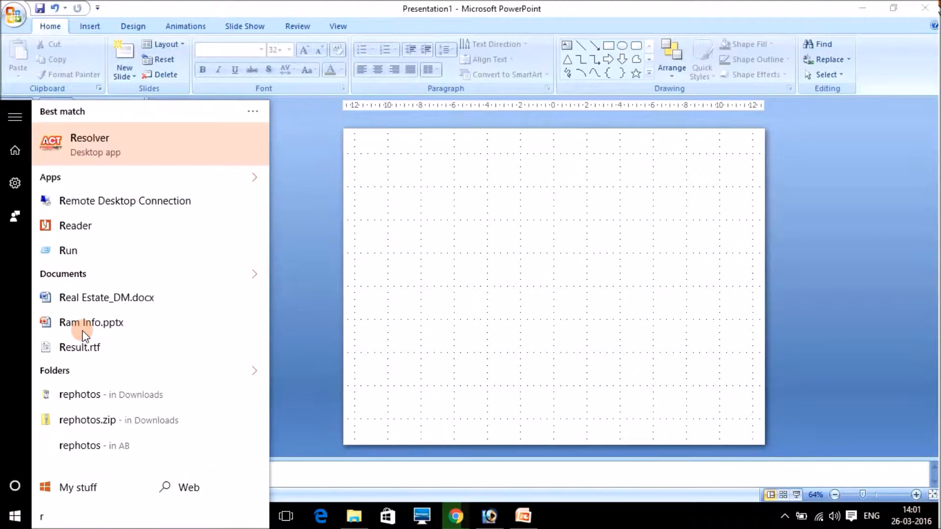
key("BackSpace")
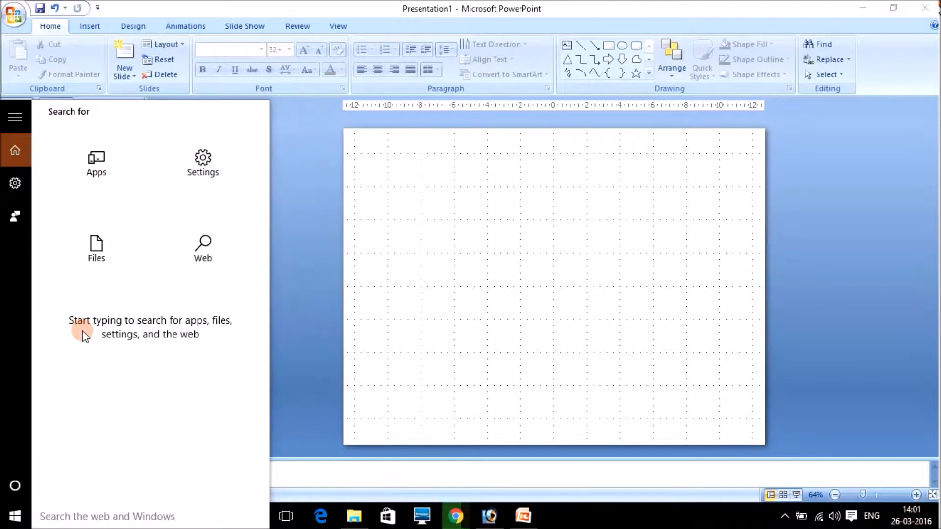
left_click(672, 511)
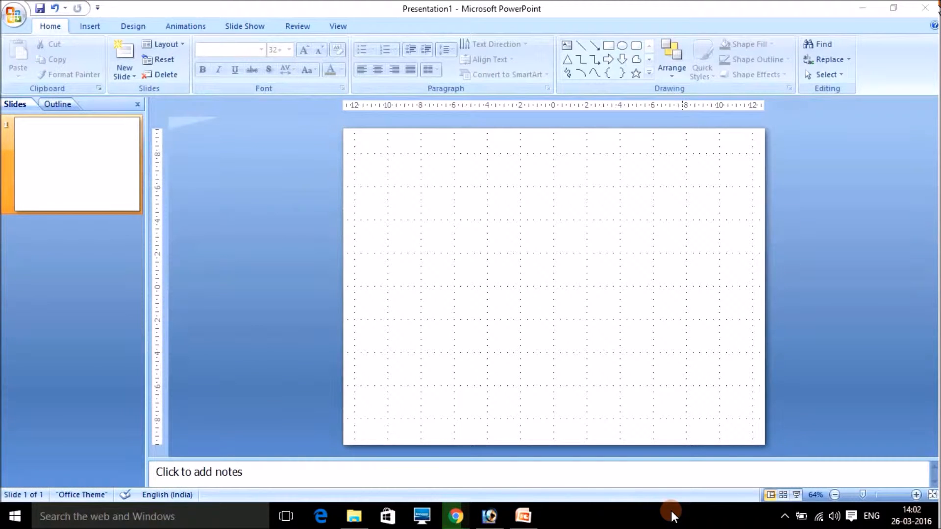
Launch the Registry Editor by running the regedit command, allowing it to start.
key("super+r")
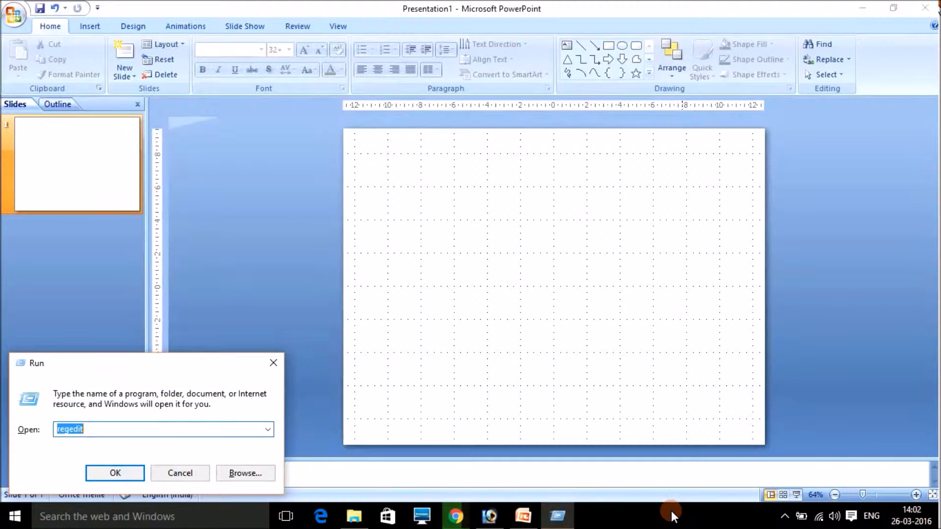
type("re")
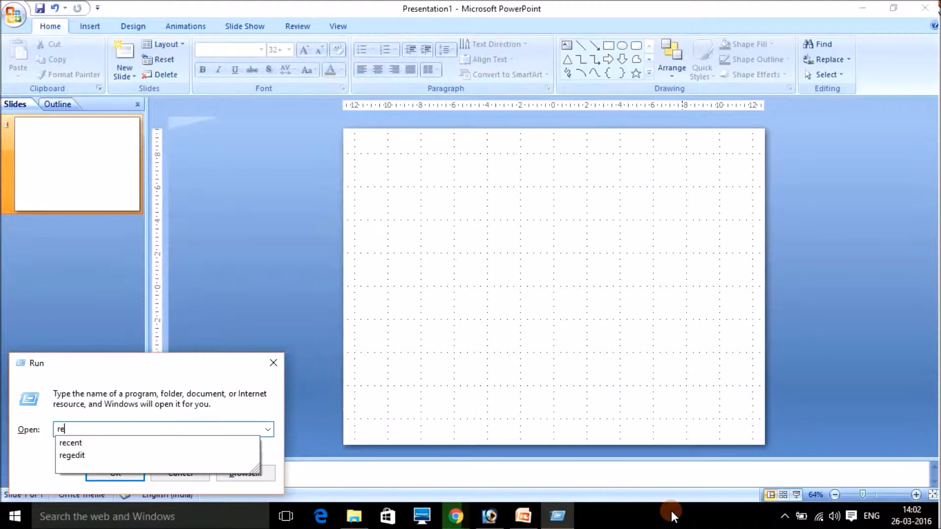
type("g")
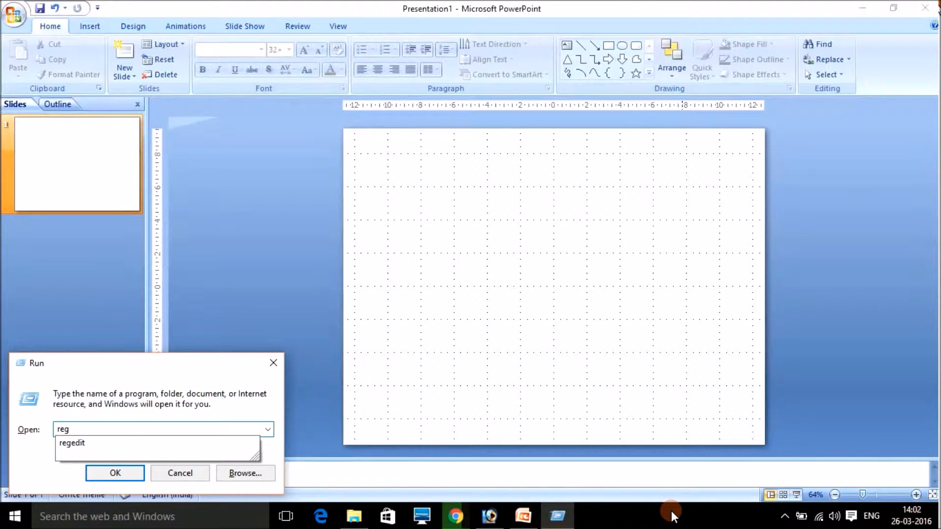
type("edit")
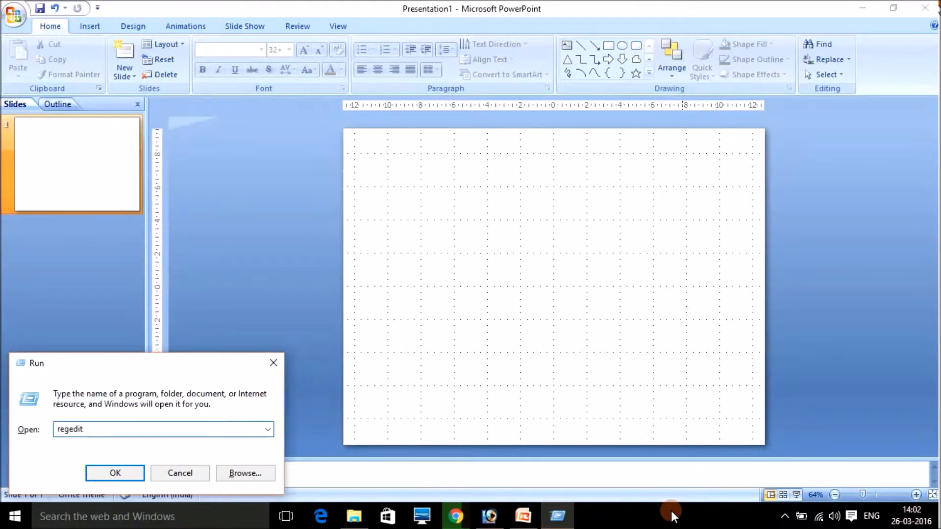
left_click(121, 469)
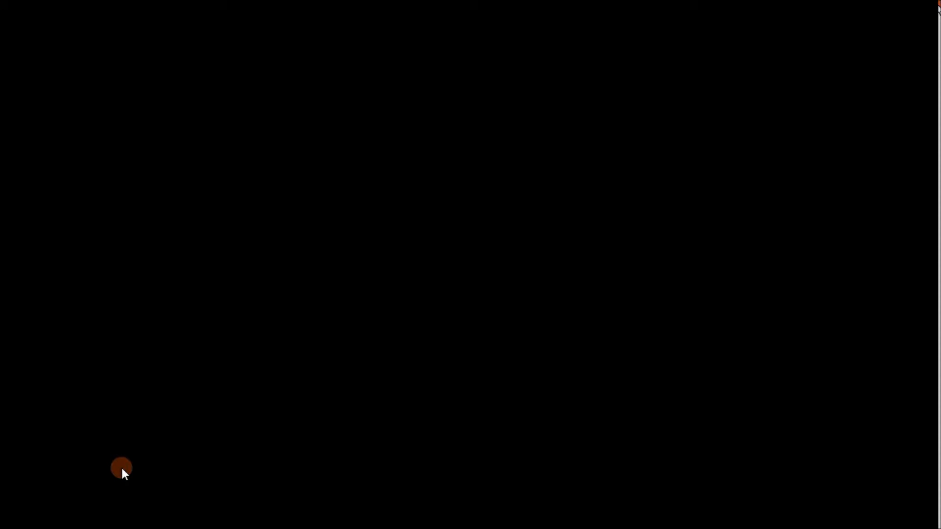
left_click(540, 283)
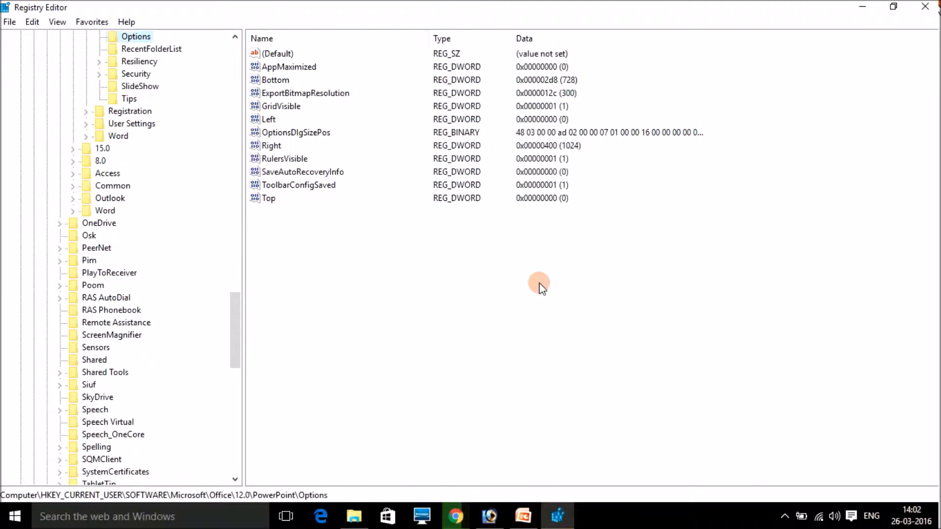
left_click(539, 284)
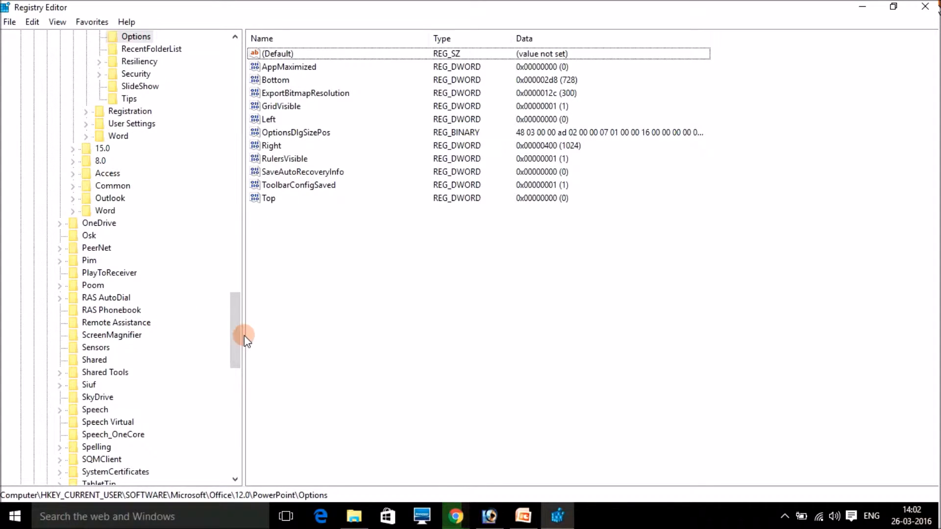
Collapse the SOFTWARE key and then the whole HKEY_CURRENT_USER branch in the registry tree.
left_click_drag(234, 332, 241, 72)
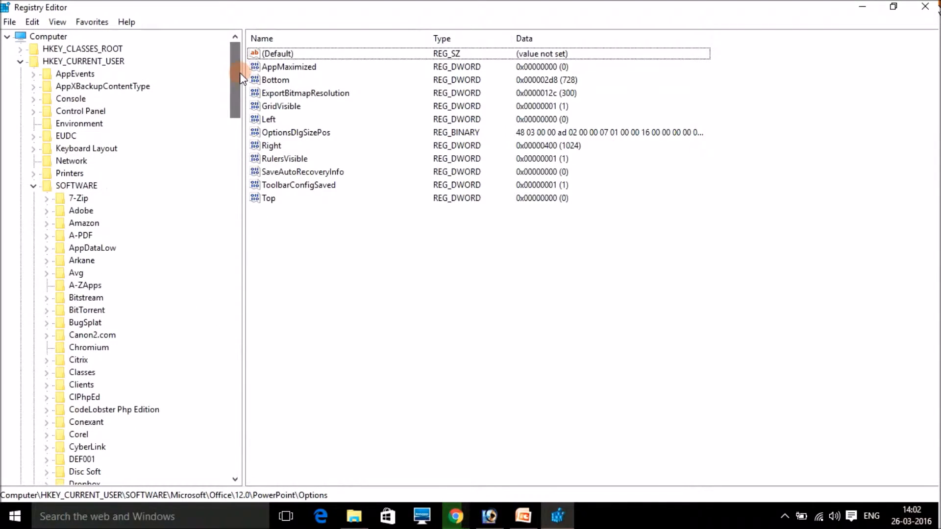
left_click(33, 186)
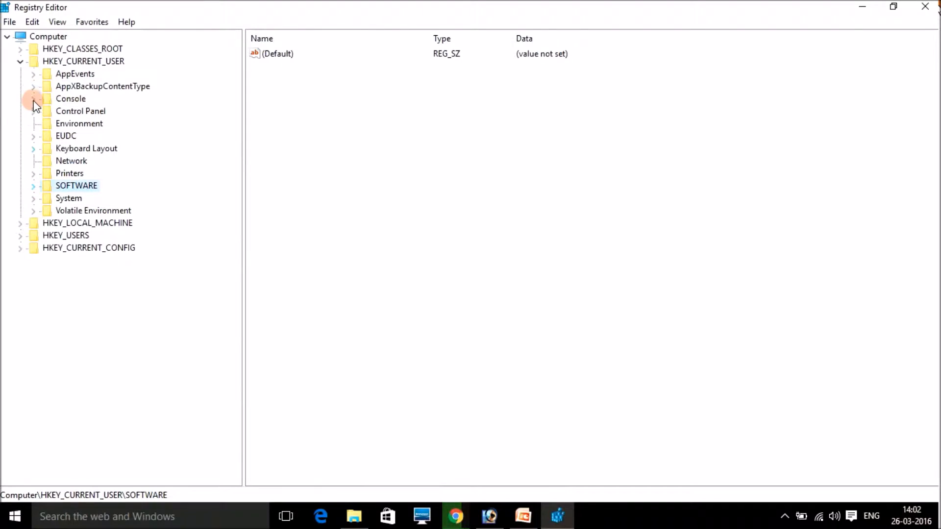
left_click(20, 61)
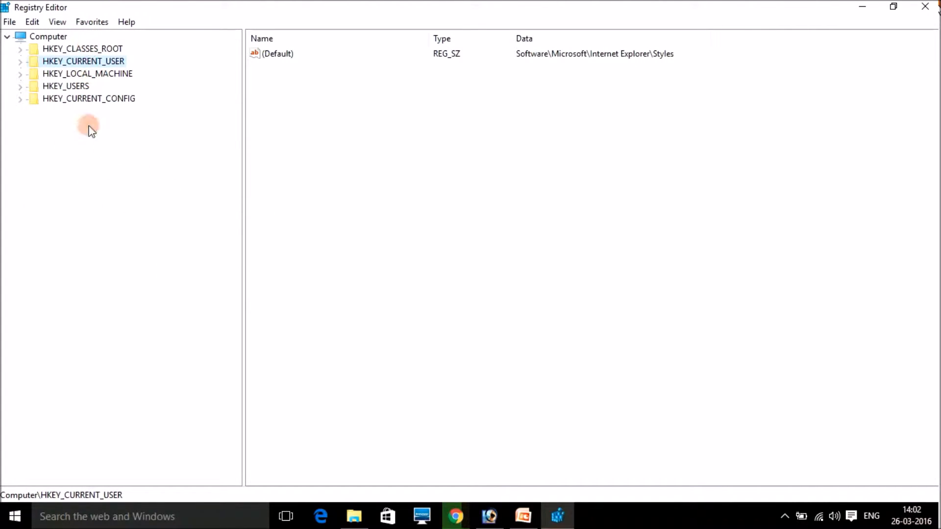
Expand the registry tree through HKEY_CURRENT_USER and SOFTWARE down to the subkeys of Microsoft.
left_click(20, 62)
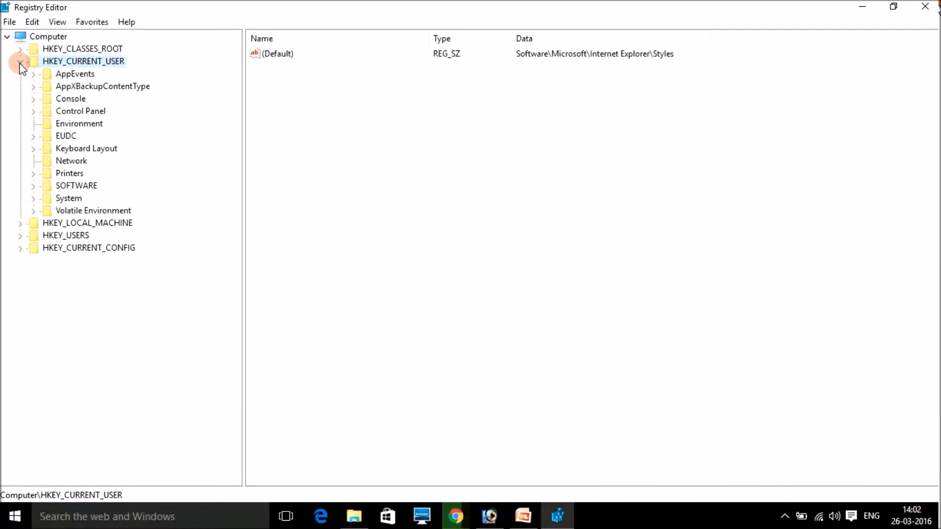
left_click(34, 187)
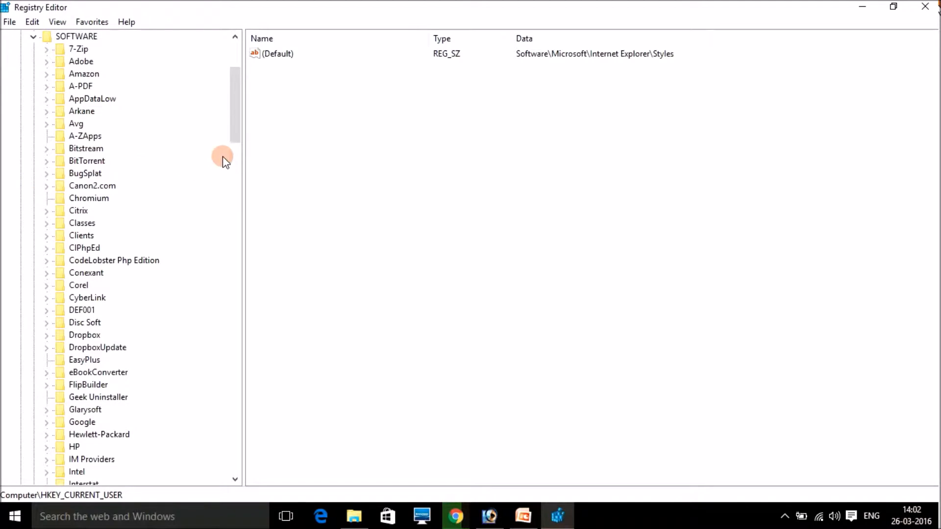
left_click_drag(235, 128, 234, 184)
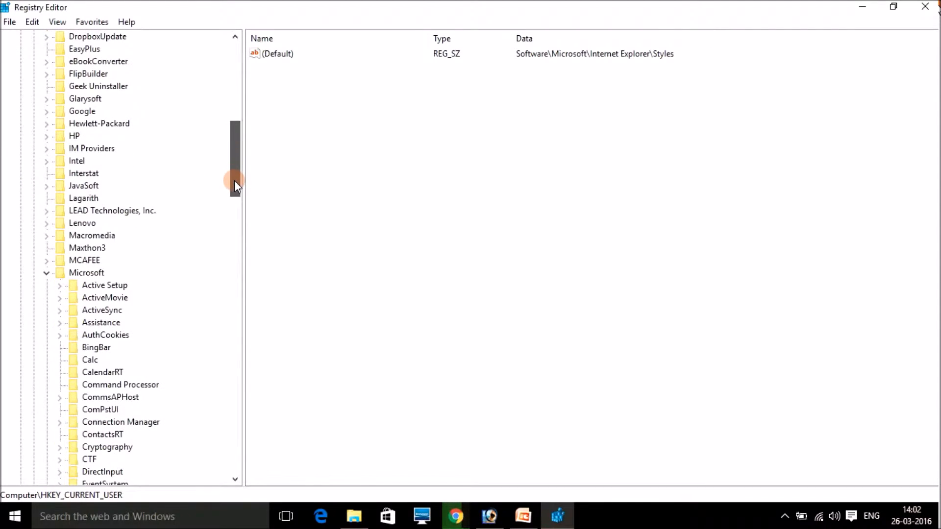
left_click(47, 273)
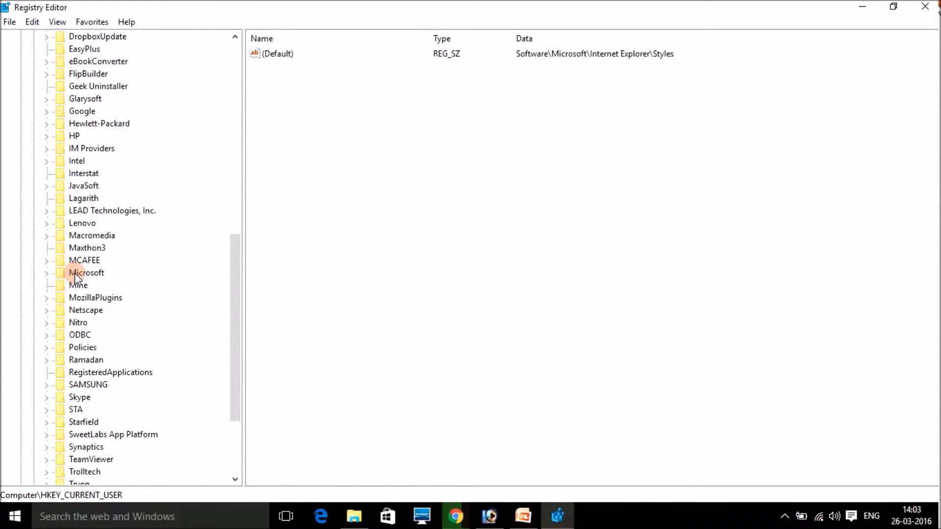
left_click(47, 273)
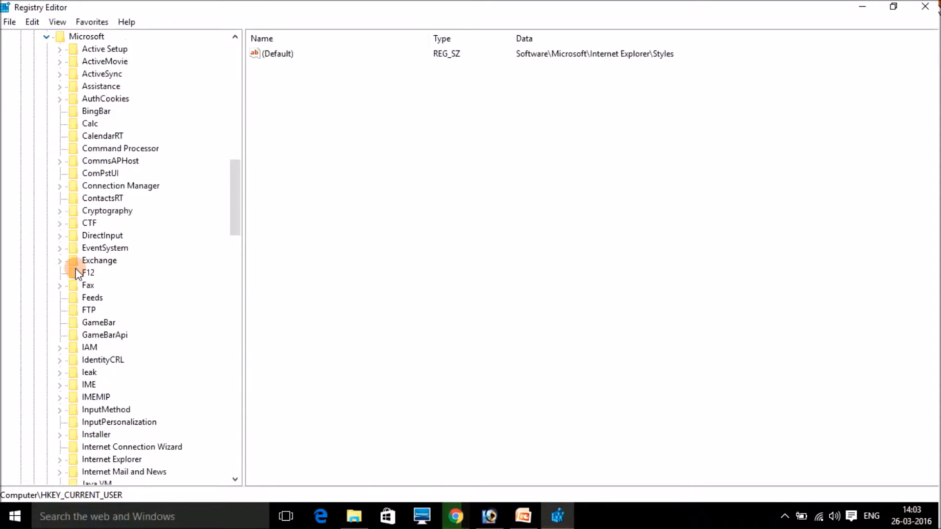
Expand the Office key under Microsoft and collapse its 12.0 subkey so the Office version keys are listed.
left_click_drag(230, 220, 235, 263)
left_click(59, 398)
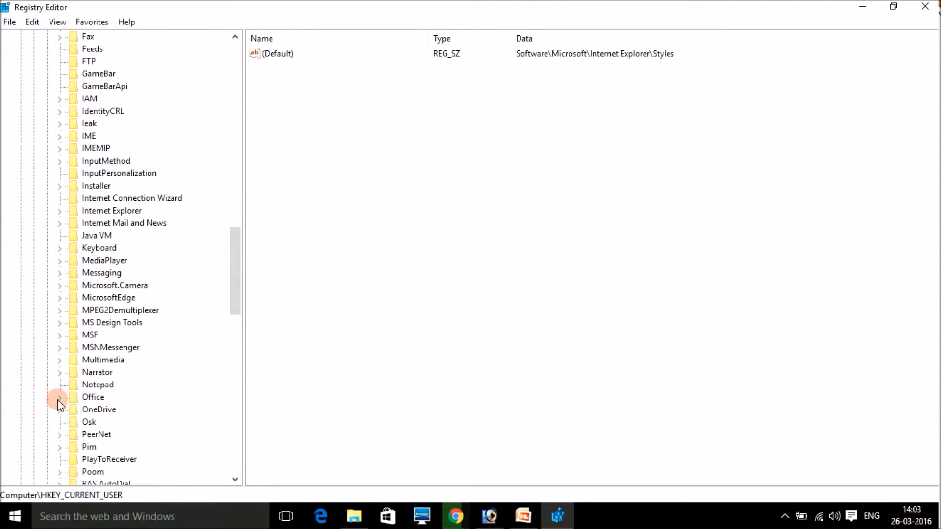
left_click_drag(234, 300, 234, 327)
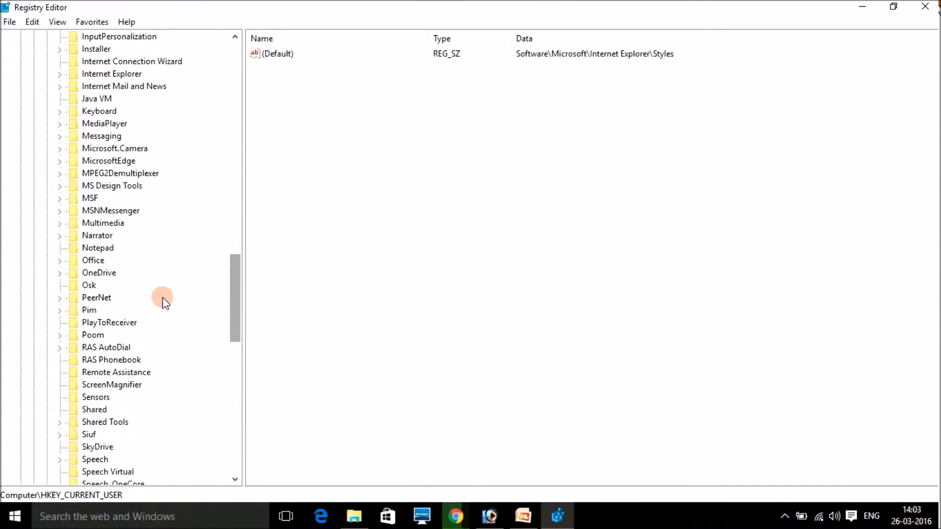
left_click(59, 261)
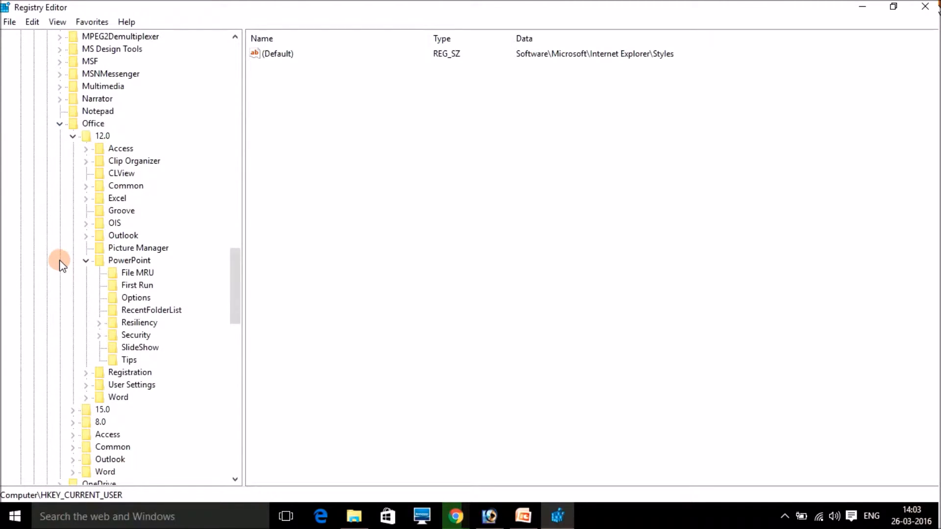
left_click(74, 139)
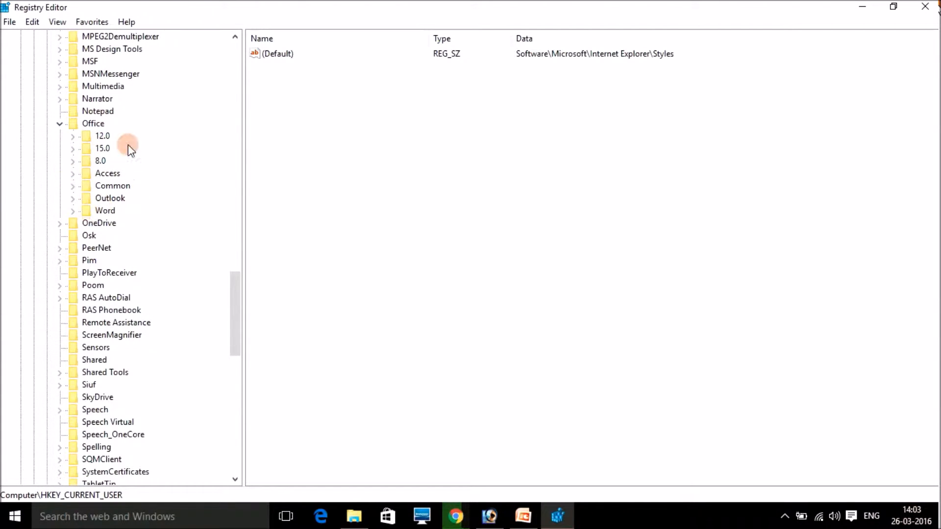
Expand the 12.0 and PowerPoint keys under Office and display the values of PowerPoint's Options key.
left_click(72, 136)
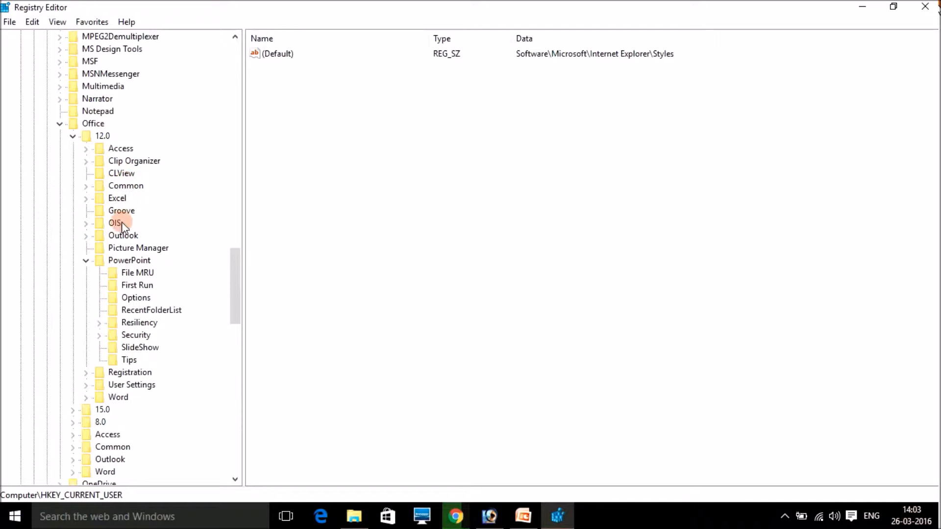
left_click(85, 261)
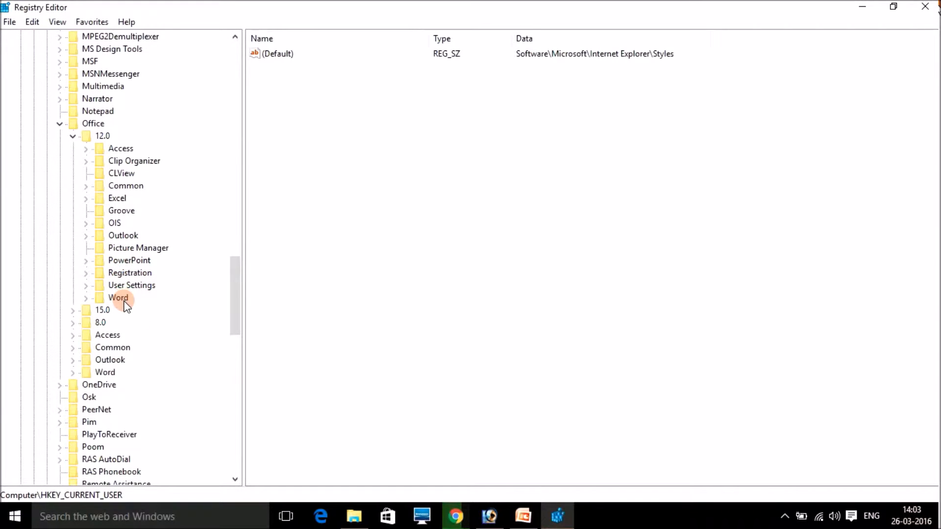
left_click(87, 262)
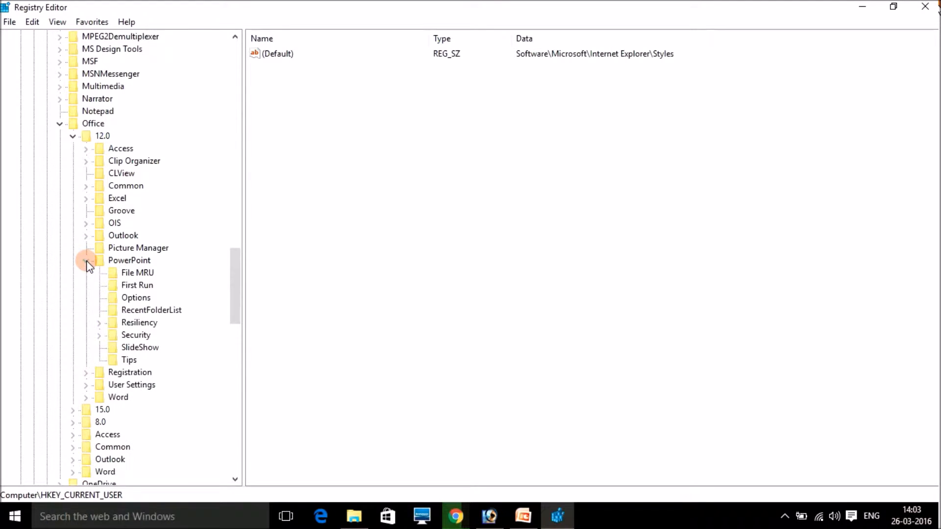
left_click(136, 299)
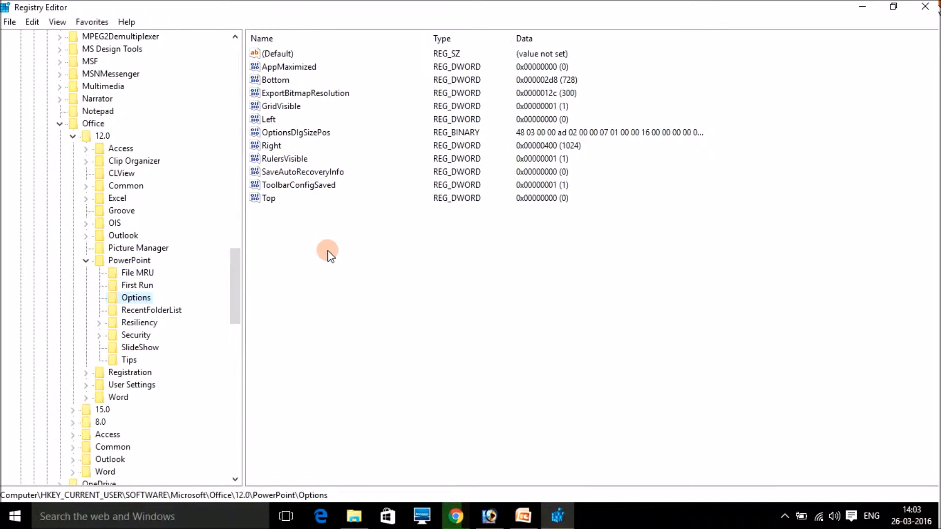
Delete the existing ExportBitmapResolution value from the PowerPoint Options key.
left_click(327, 95)
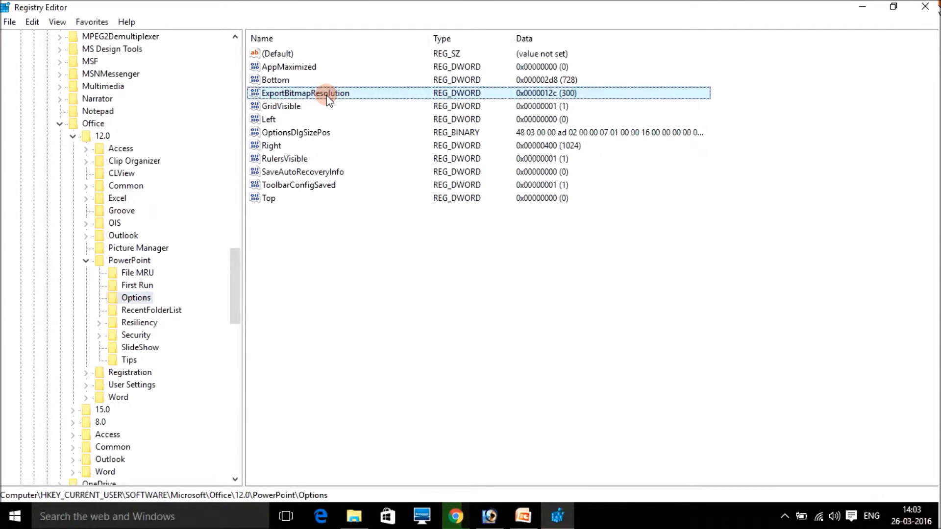
right_click(327, 98)
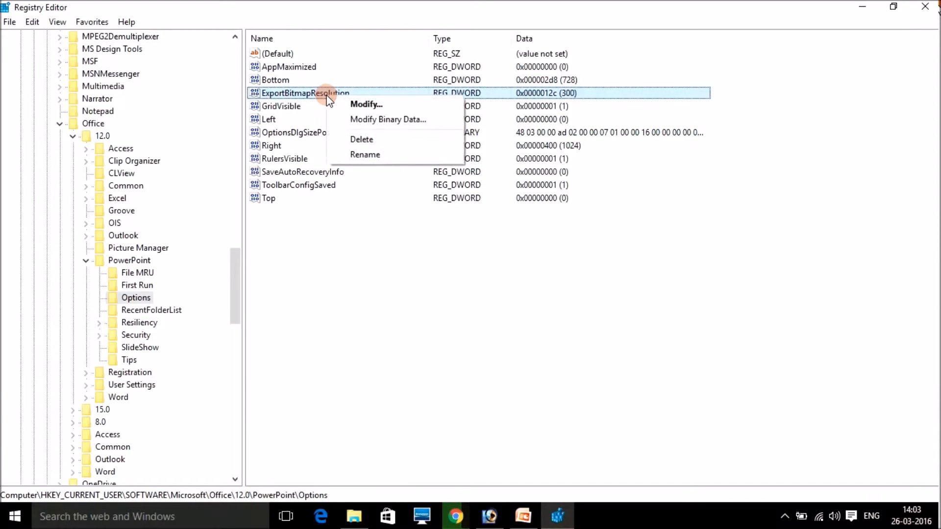
left_click(395, 139)
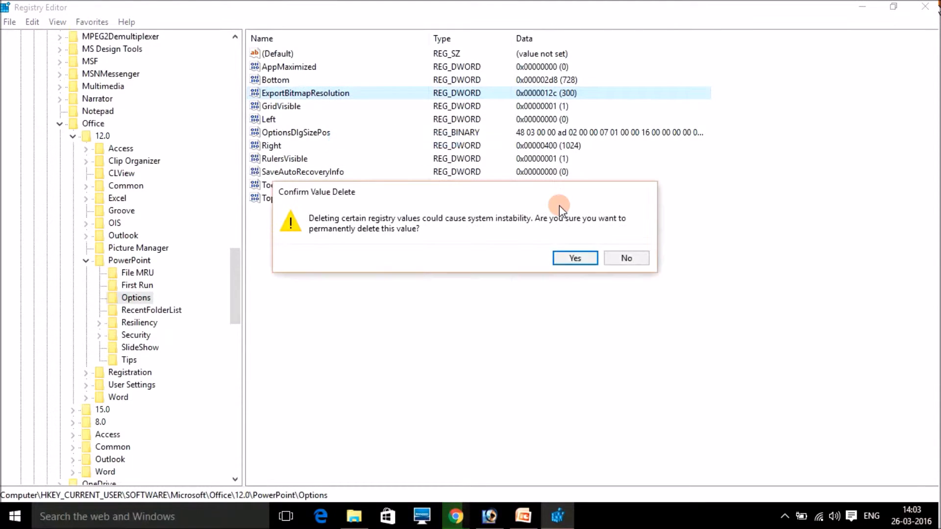
left_click(566, 258)
right_click(415, 284)
left_click(461, 338)
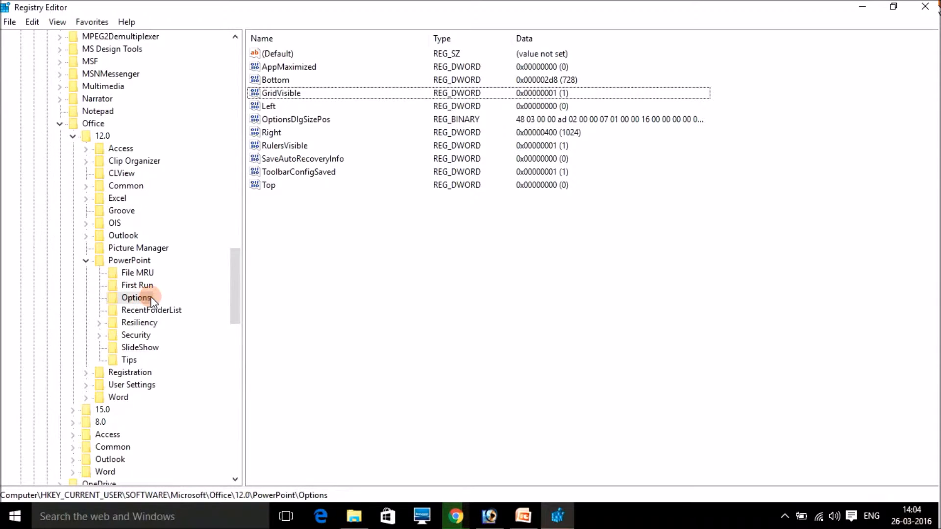
right_click(354, 240)
mouse_move(394, 244)
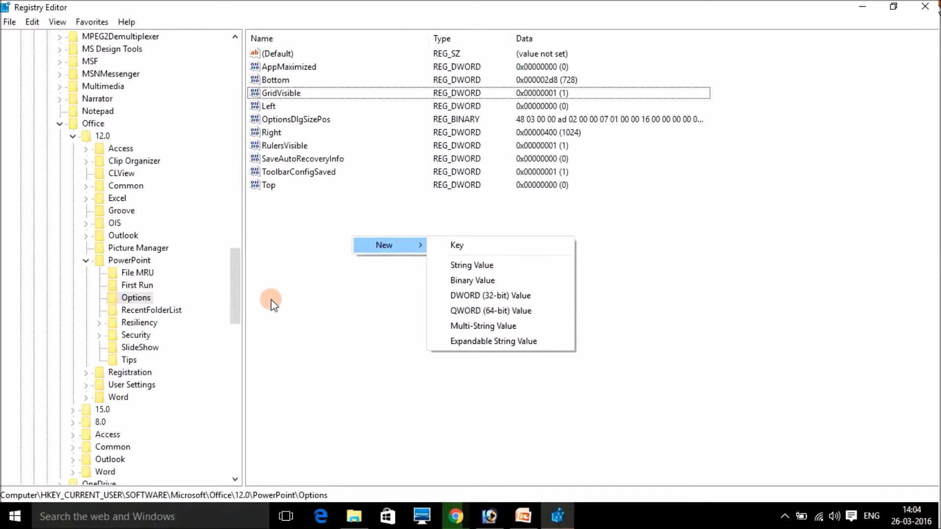
left_click(378, 299)
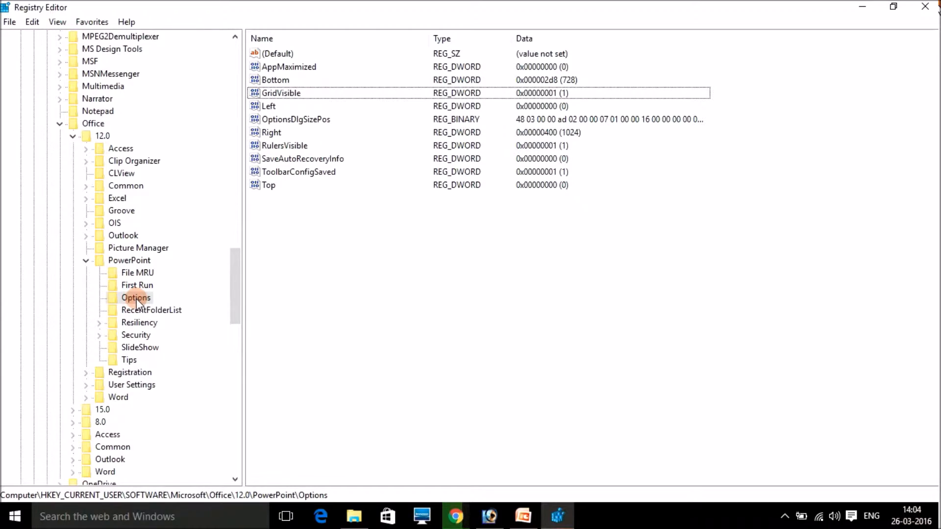
Create a new DWORD (32-bit) value named ExportBitmapResolution in the PowerPoint Options key.
left_click(32, 22)
left_click(69, 74)
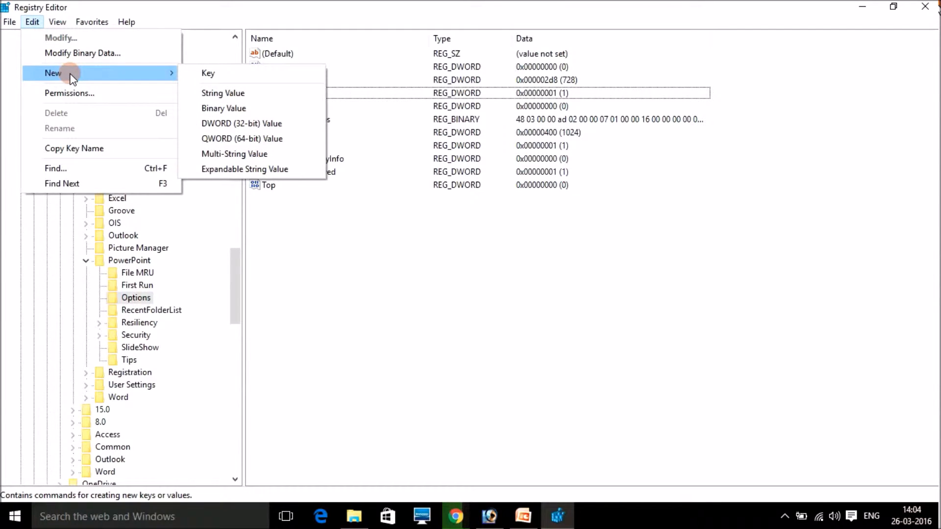
left_click(264, 124)
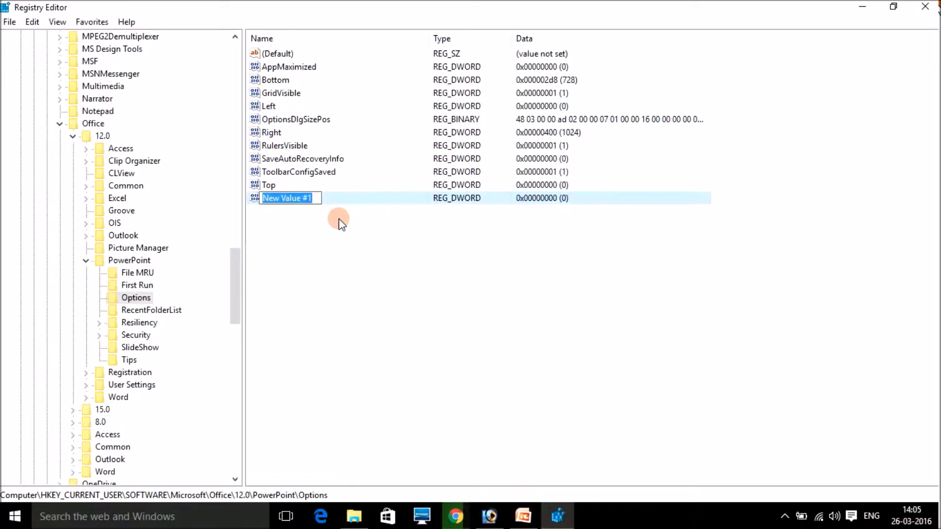
type("Ex")
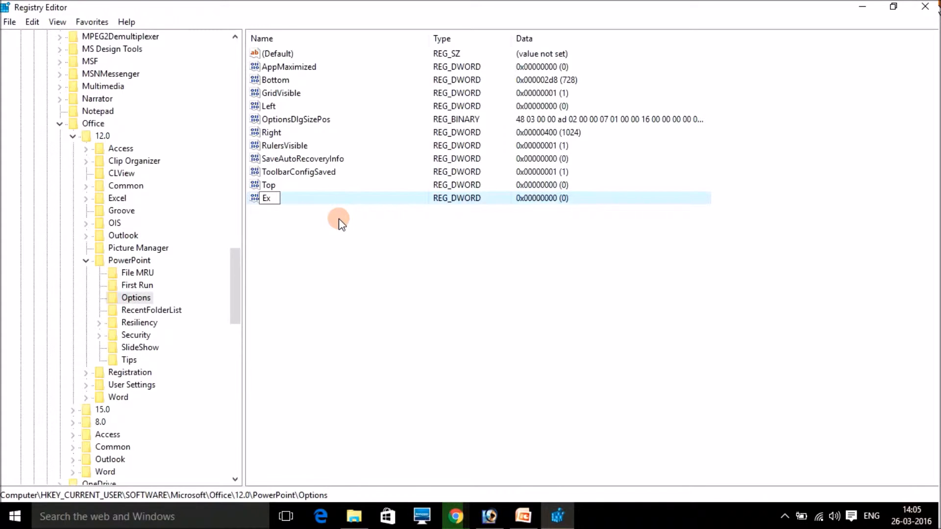
type("portBitmapResolution")
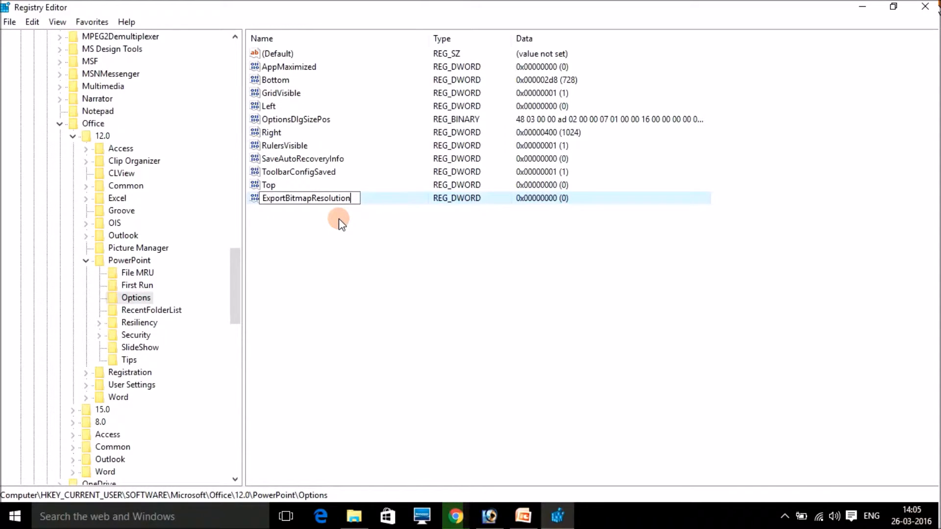
key("Return")
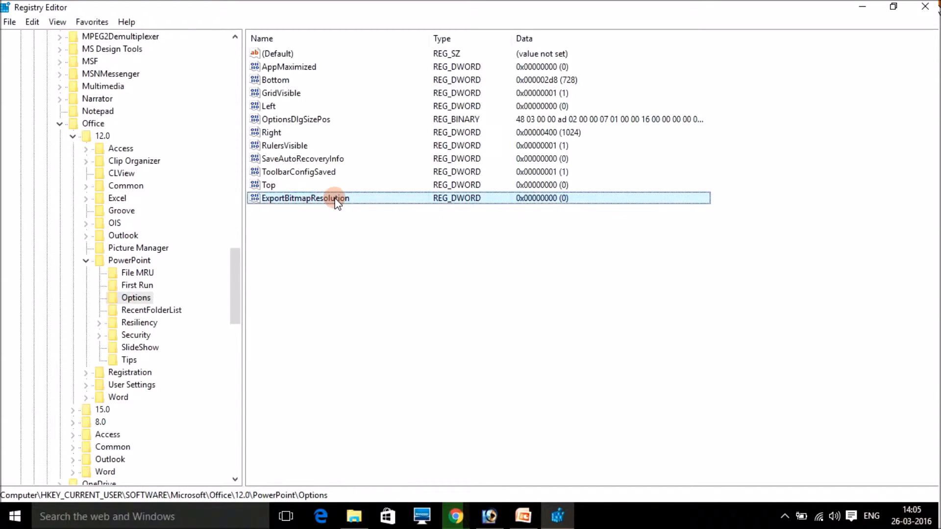
Modify the ExportBitmapResolution value, using a decimal base and setting its data to 300.
right_click(313, 201)
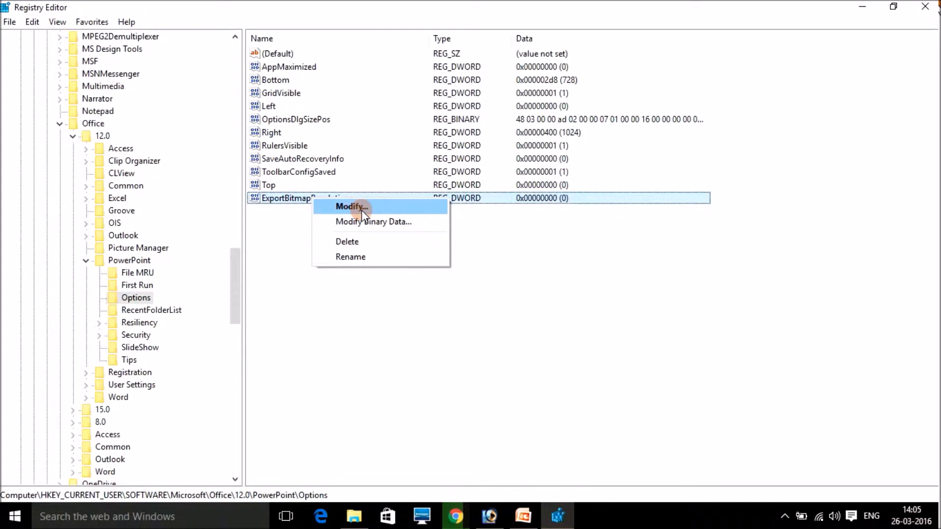
left_click(295, 230)
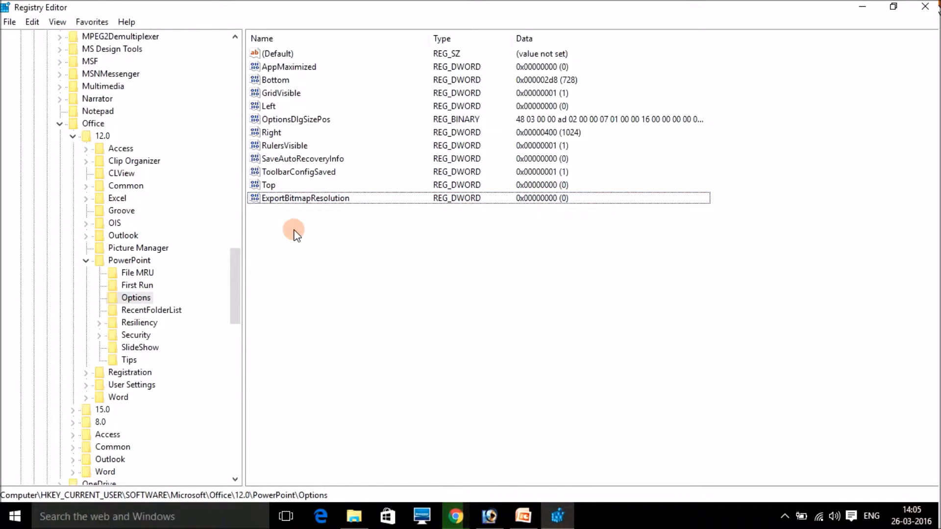
left_click(322, 199)
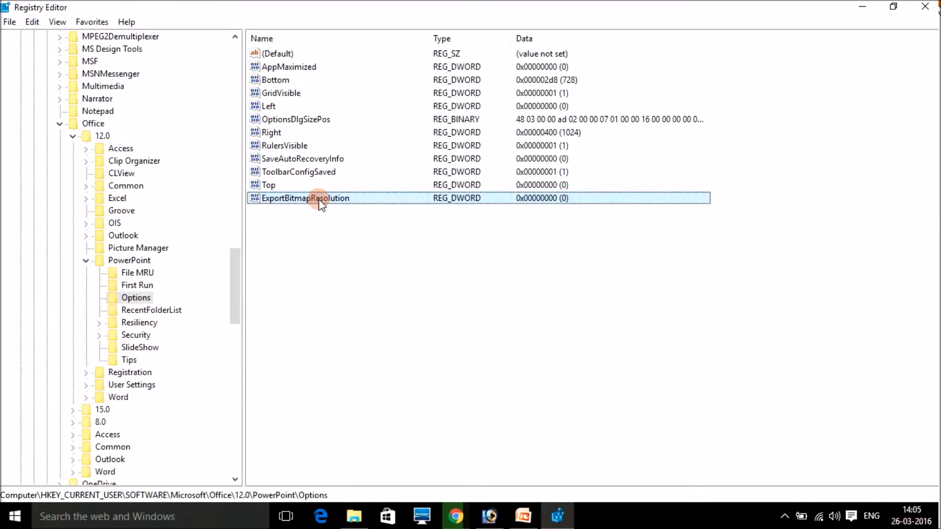
left_click(34, 23)
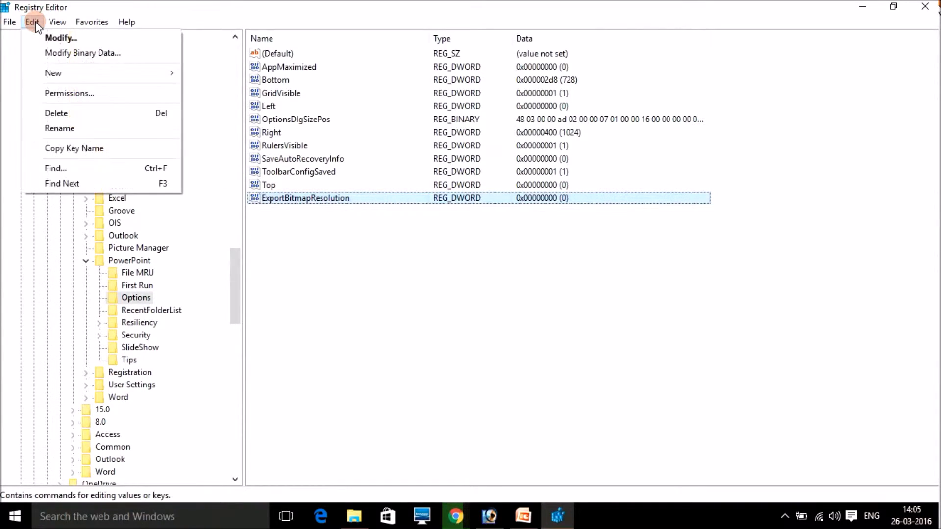
left_click(84, 40)
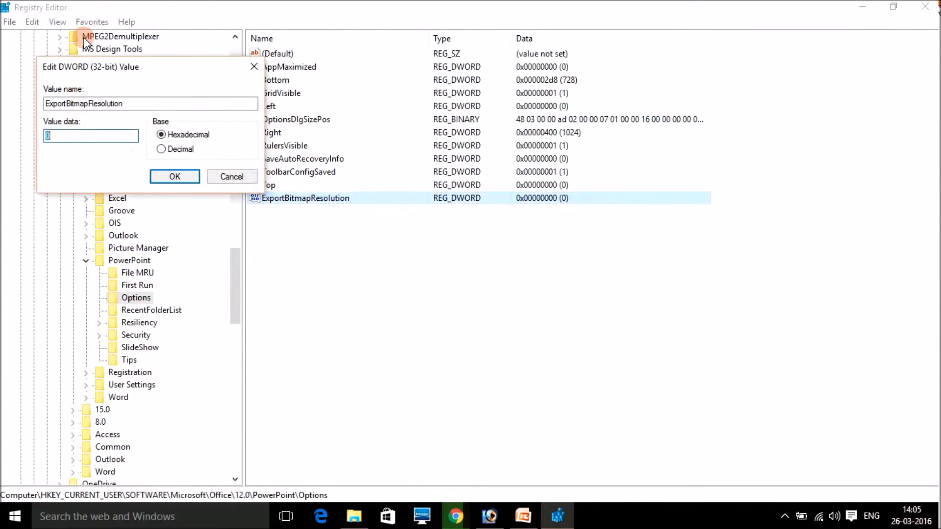
left_click_drag(164, 65, 502, 253)
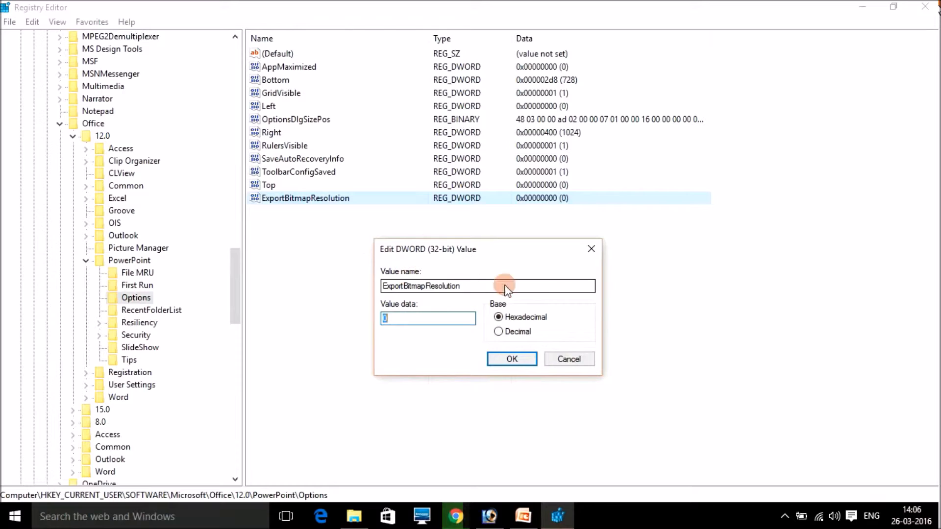
left_click(498, 333)
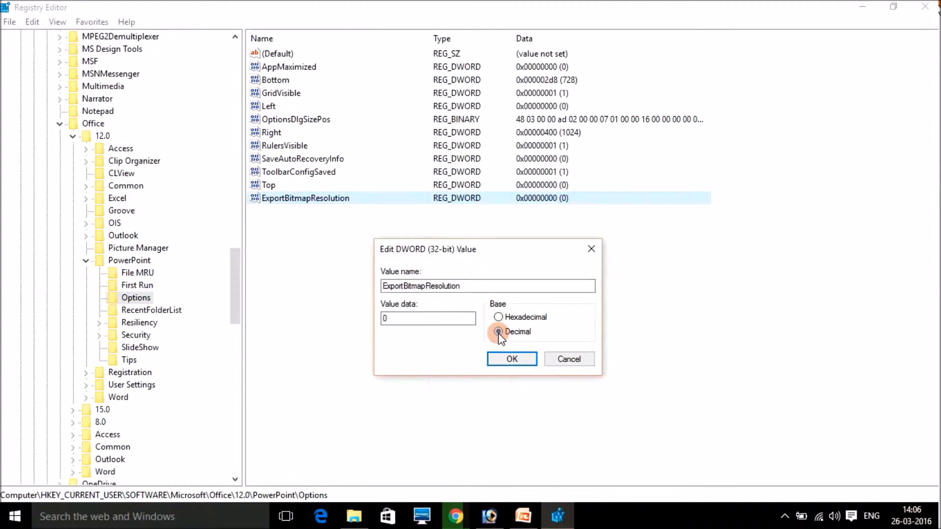
double_click(449, 319)
type("300")
left_click(512, 359)
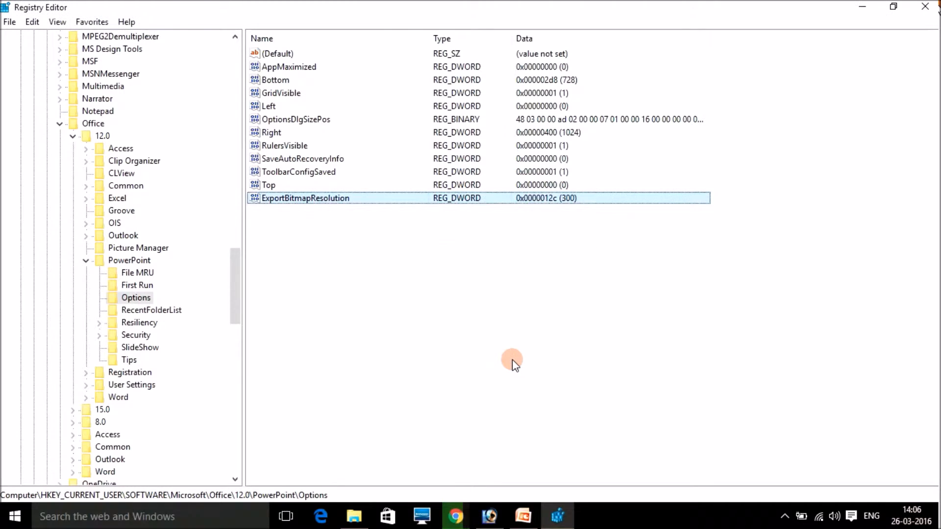
Close the Registry Editor and PowerPoint, discarding the unsaved blank presentation.
right_click(513, 360)
left_click(410, 333)
left_click(299, 200)
left_click(925, 7)
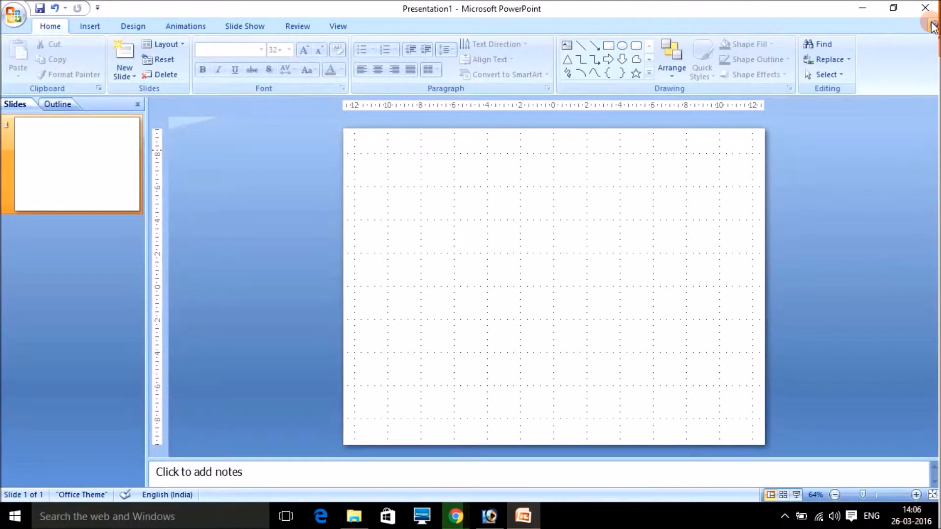
left_click(925, 8)
left_click(472, 292)
Refresh the desktop, then search for "power" and launch Microsoft Office PowerPoint 2007.
right_click(684, 231)
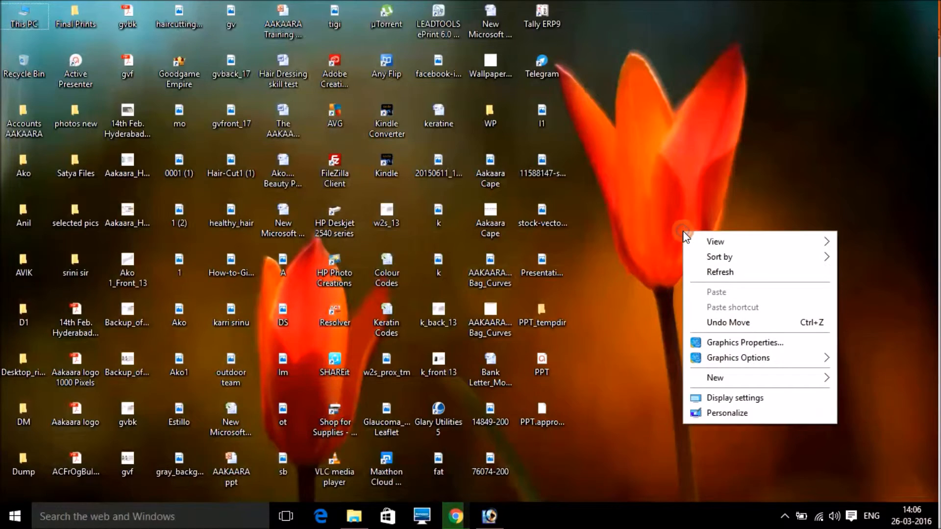
left_click(759, 272)
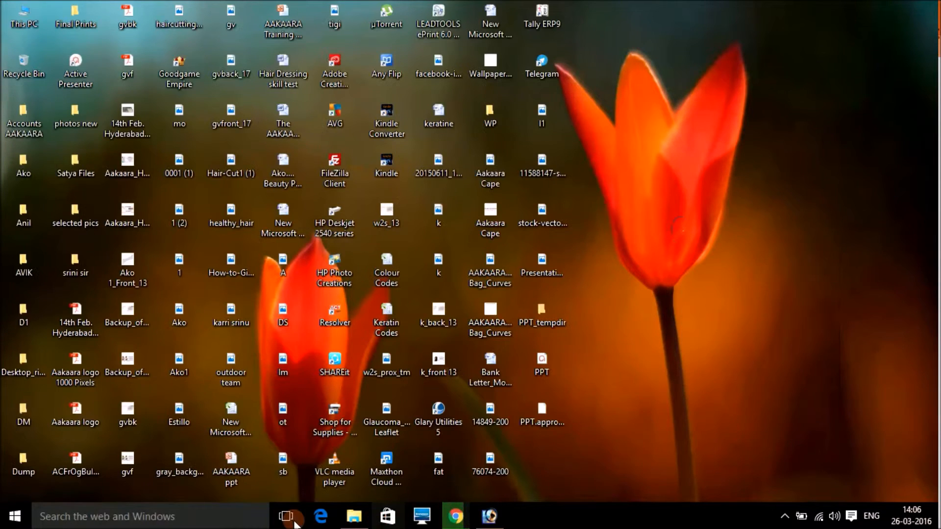
left_click(248, 516)
type("power")
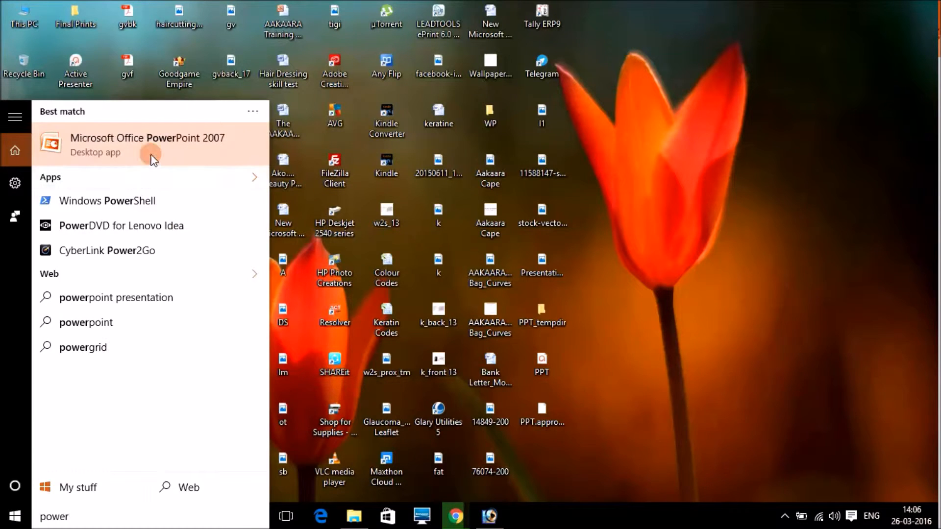
left_click(152, 155)
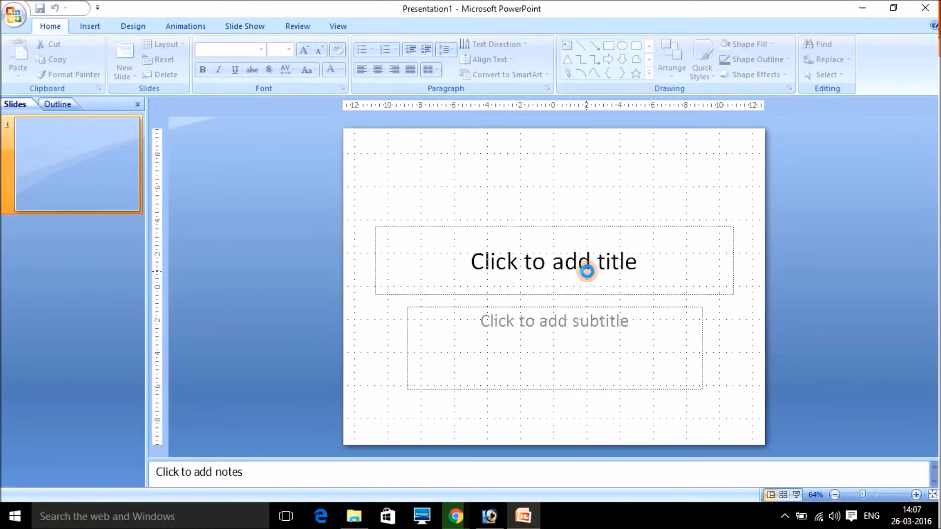
Delete both the title and subtitle placeholders to leave the slide blank.
left_click(586, 271)
left_click(490, 330)
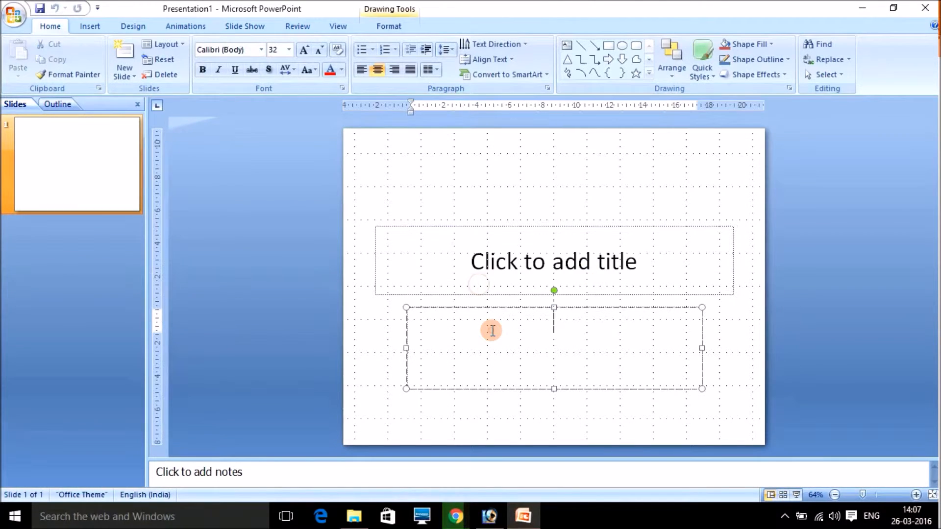
key("ctrl+a")
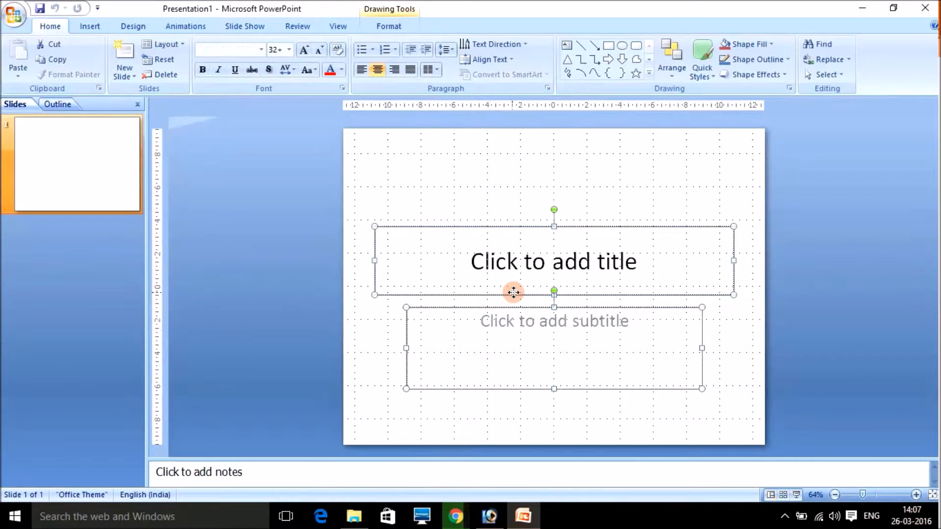
key("Delete")
Dock the PowerPoint window beside the desktop and place the stock-vector Spartan warrior image from the desktop onto the slide.
left_click_drag(557, 2, 1, 354)
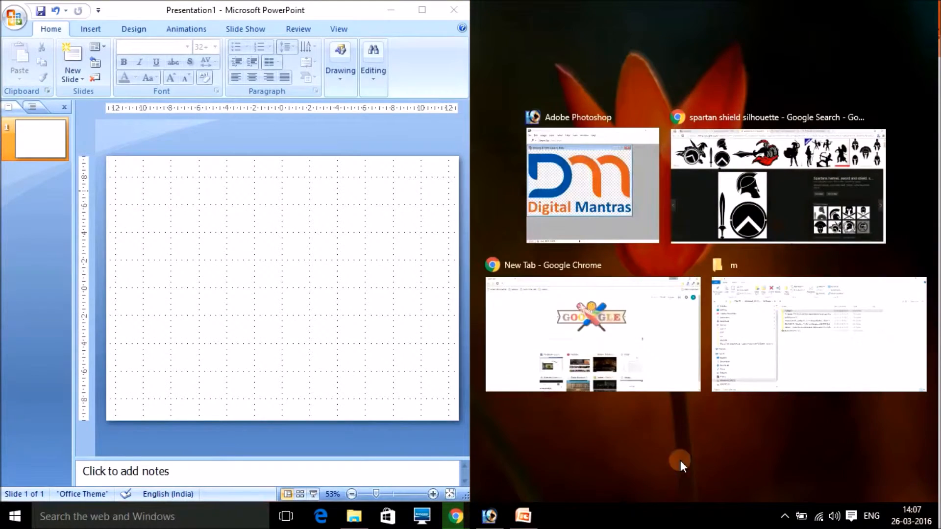
left_click(509, 431)
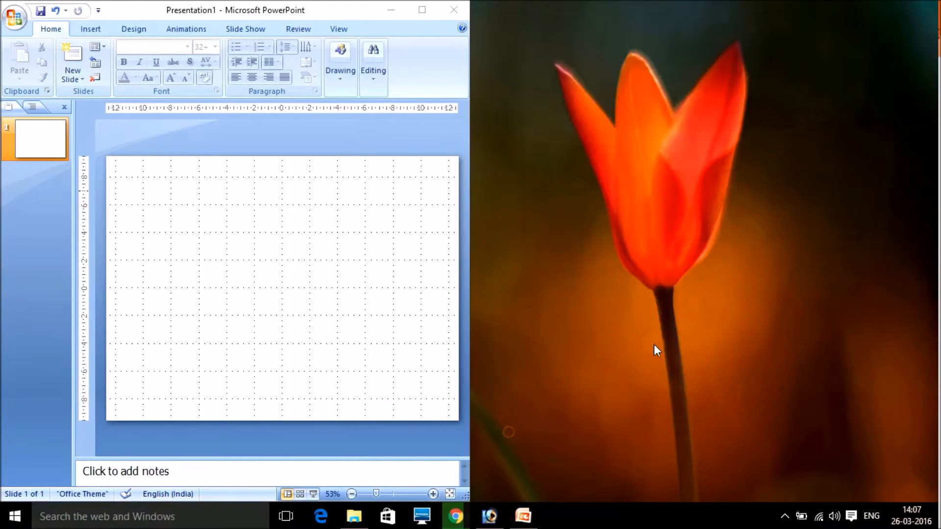
left_click_drag(564, 223, 426, 426)
Move and enlarge the warrior image until it nearly fills the slide, and maximize the PowerPoint window.
left_click_drag(308, 373, 253, 248)
left_click_drag(381, 361, 431, 412)
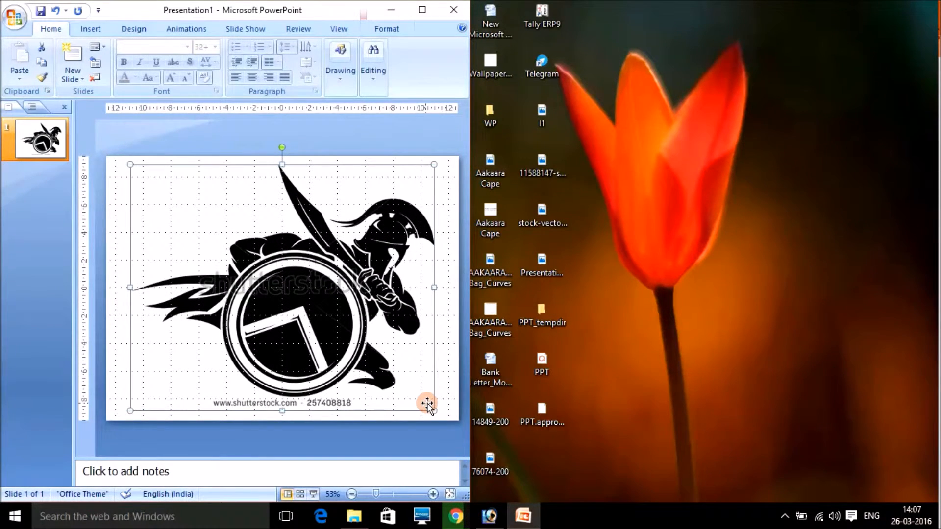
left_click(415, 16)
left_click(295, 349)
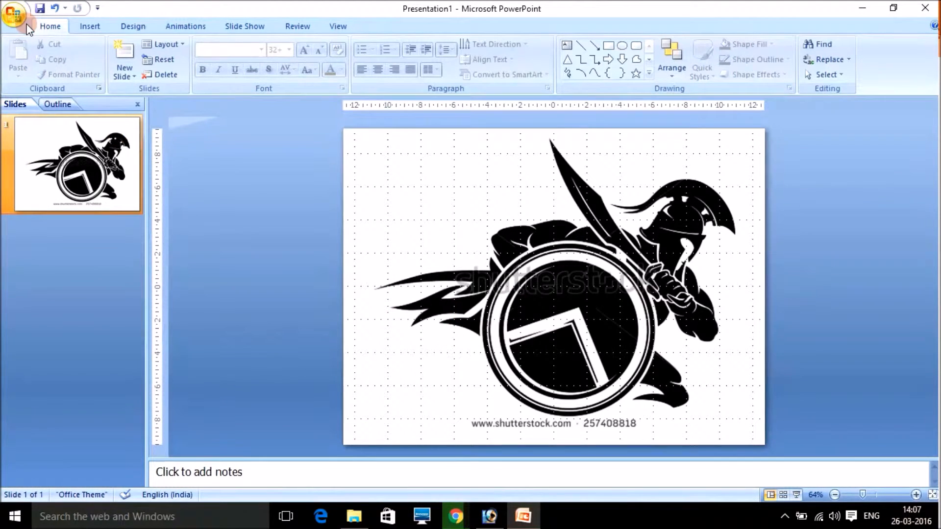
Lower the system volume all the way down to mute.
double_click(13, 19)
key("XF86AudioLowerVolume")
key("XF86AudioLowerVolume")
key("XF86AudioLowerVolume")
key("XF86AudioLowerVolume")
key("XF86AudioLowerVolume")
key("XF86AudioLowerVolume")
key("XF86AudioLowerVolume")
key("XF86AudioLowerVolume")
key("XF86AudioLowerVolume")
key("XF86AudioLowerVolume")
key("XF86AudioLowerVolume")
key("XF86AudioLowerVolume")
key("XF86AudioLowerVolume")
key("XF86AudioLowerVolume")
key("XF86AudioLowerVolume")
key("XF86AudioLowerVolume")
key("XF86AudioLowerVolume")
key("XF86AudioLowerVolume")
key("XF86AudioLowerVolume")
key("XF86AudioLowerVolume")
key("XF86AudioLowerVolume")
key("XF86AudioLowerVolume")
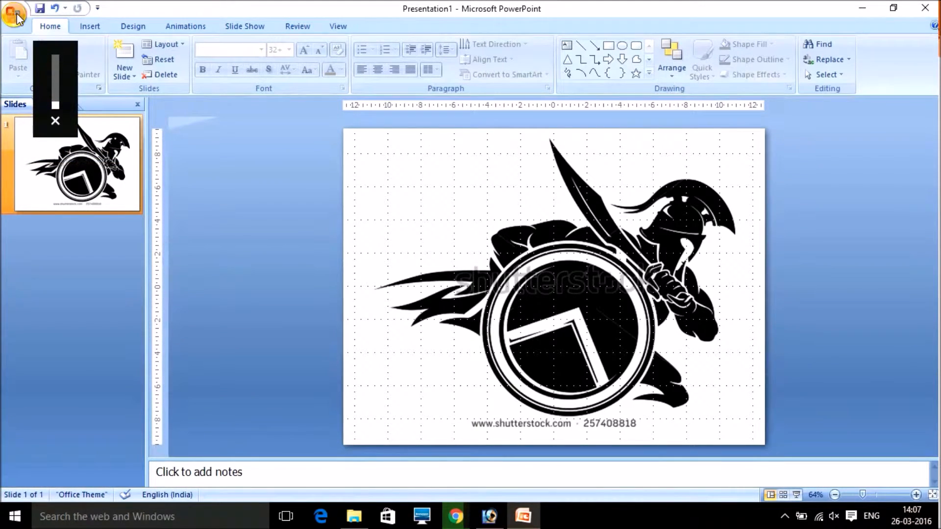
Start saving the presentation in another format and replace the author's name in the file details.
left_click(17, 16)
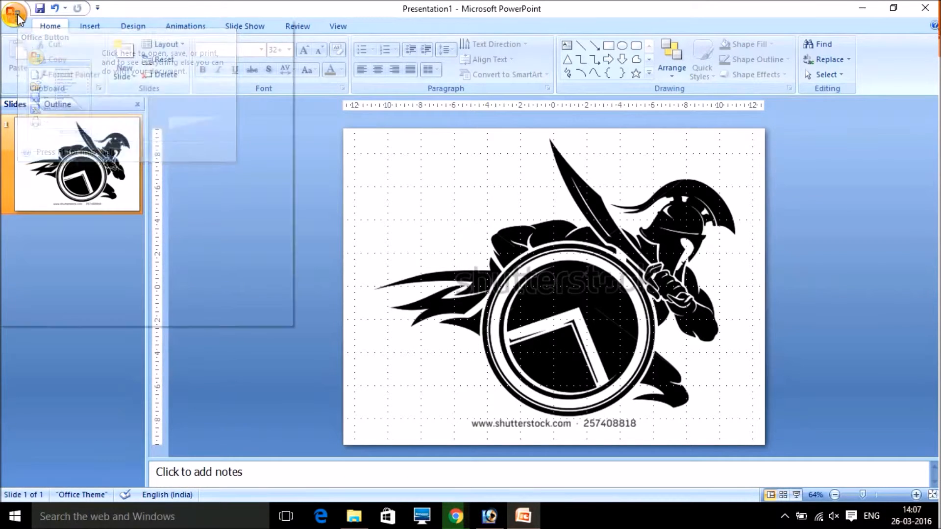
mouse_move(49, 142)
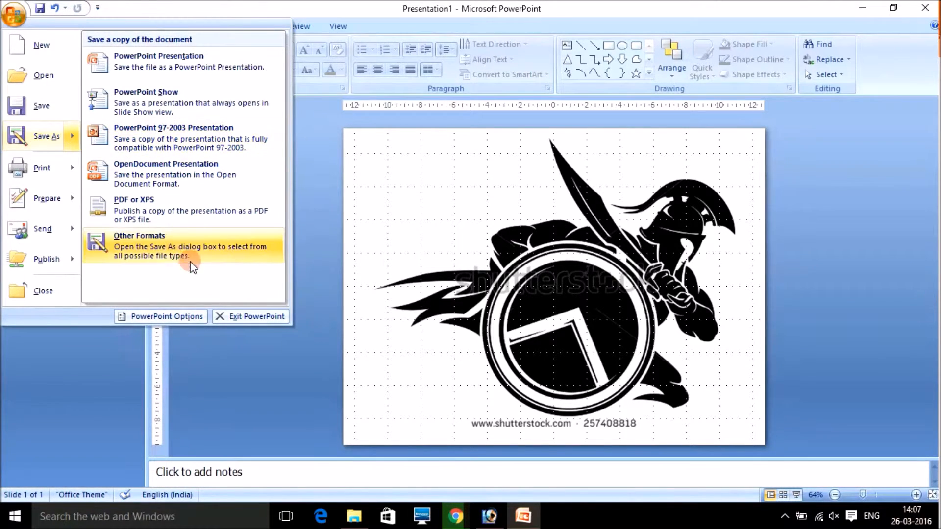
left_click(162, 246)
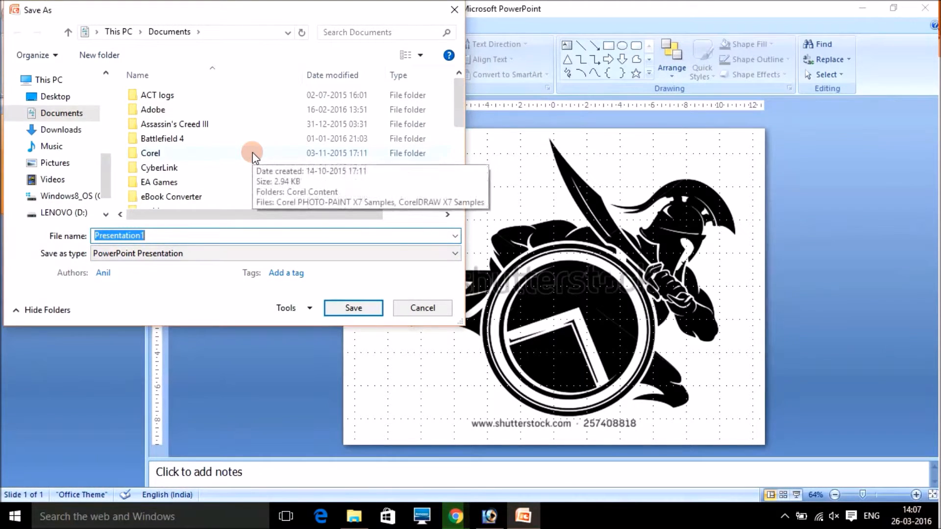
left_click(114, 274)
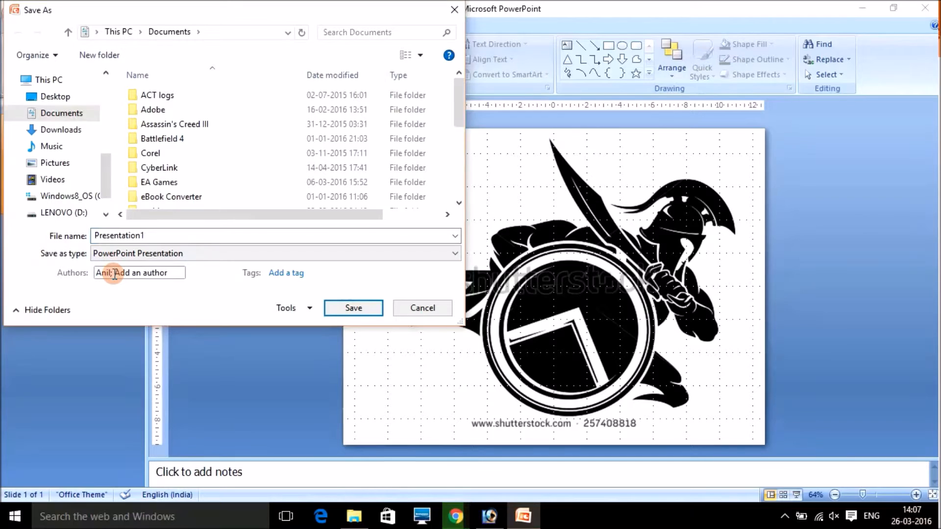
key("BackSpace")
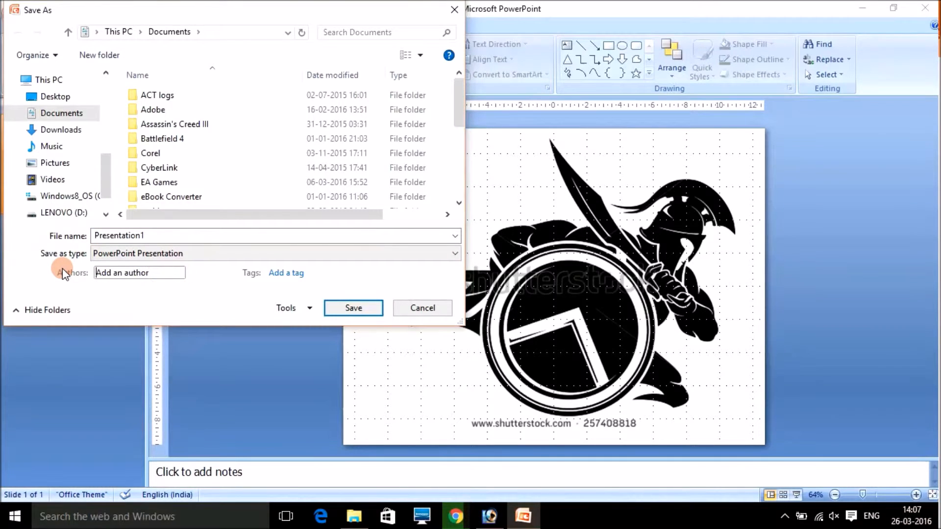
type("Avik")
Choose the Desktop as the save location, name the file PPT Creative, and show the available file types.
left_click(55, 98)
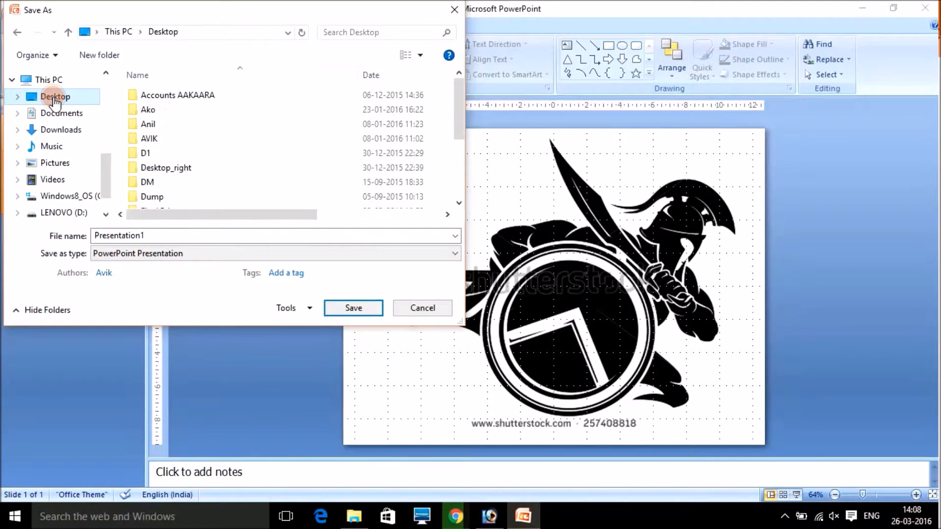
double_click(155, 235)
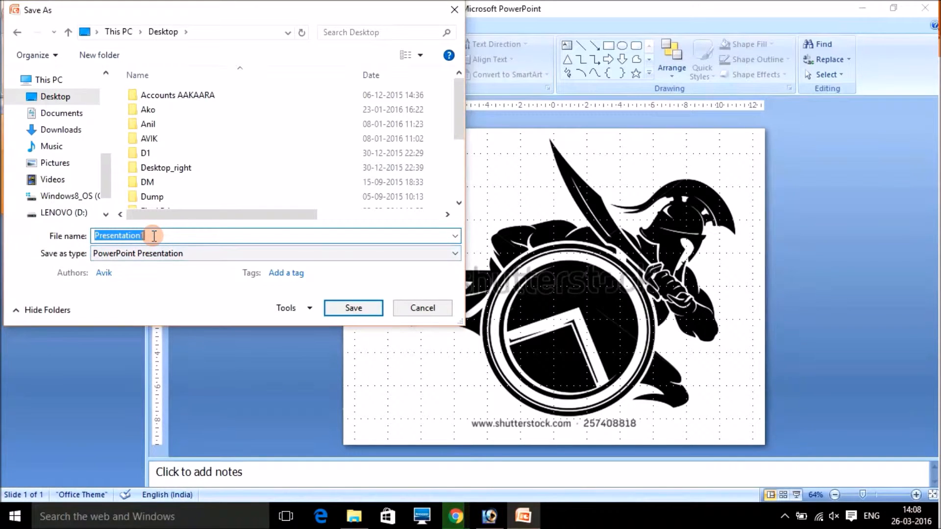
type("Creative")
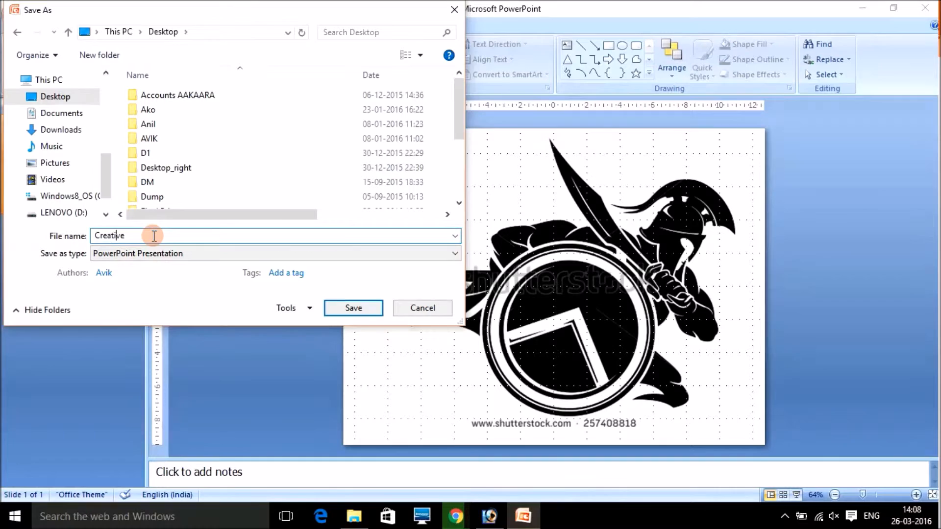
type("PPT")
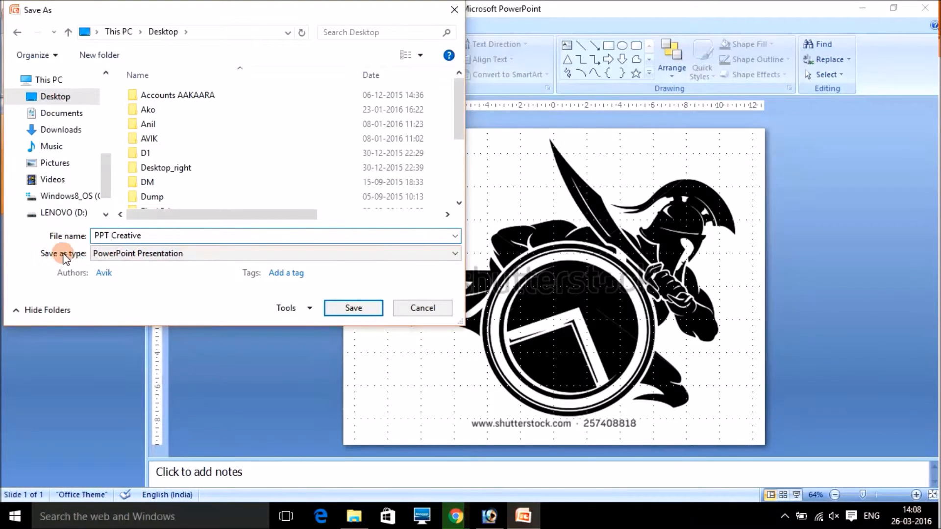
left_click(121, 253)
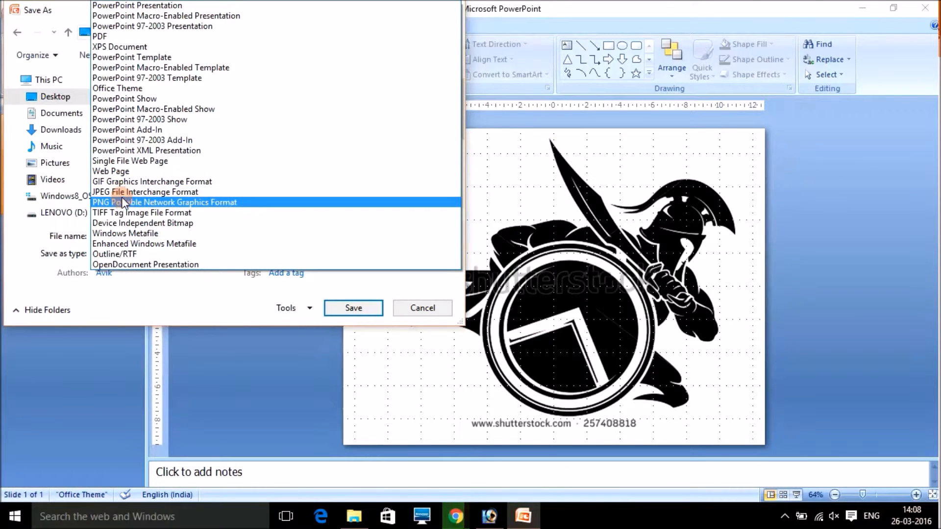
Switch to the incognito Chrome window and search Google in a new tab for "image addin for office", accepting the corrected spelling.
left_click(455, 515)
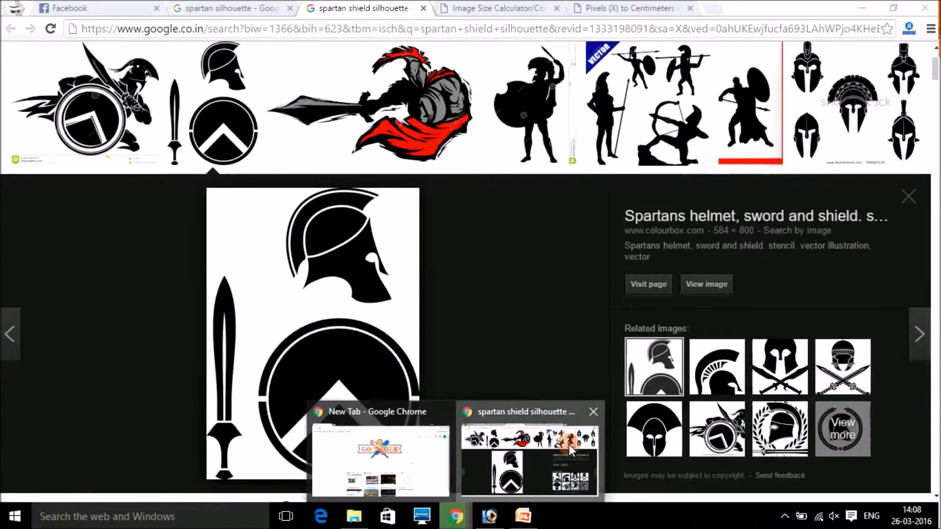
left_click(569, 444)
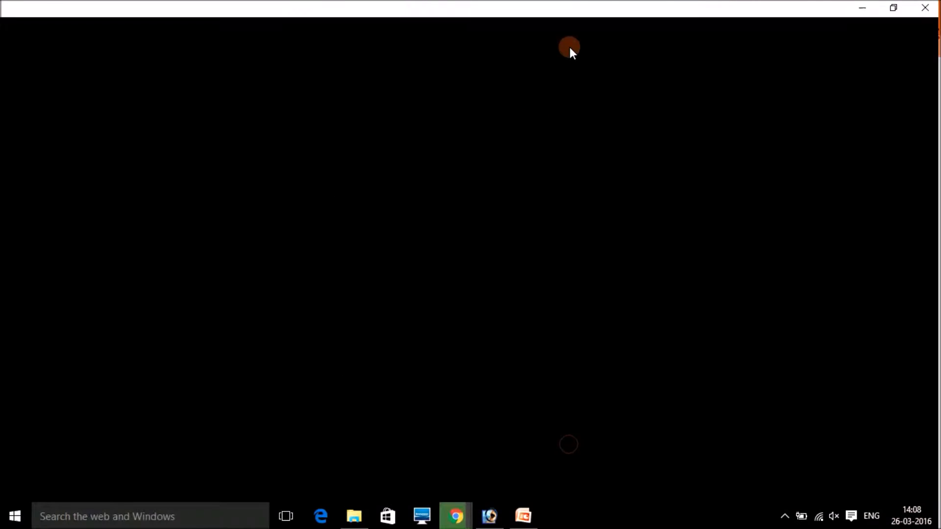
left_click(709, 10)
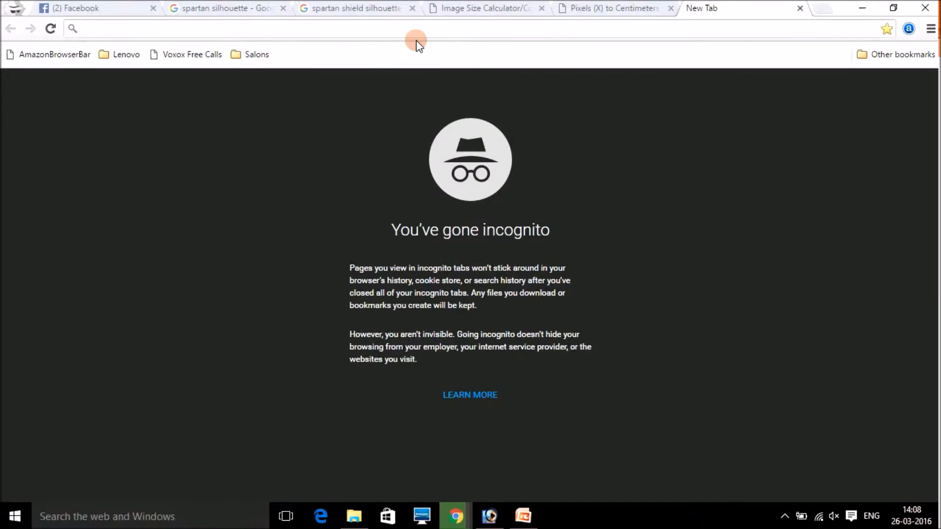
type("image a")
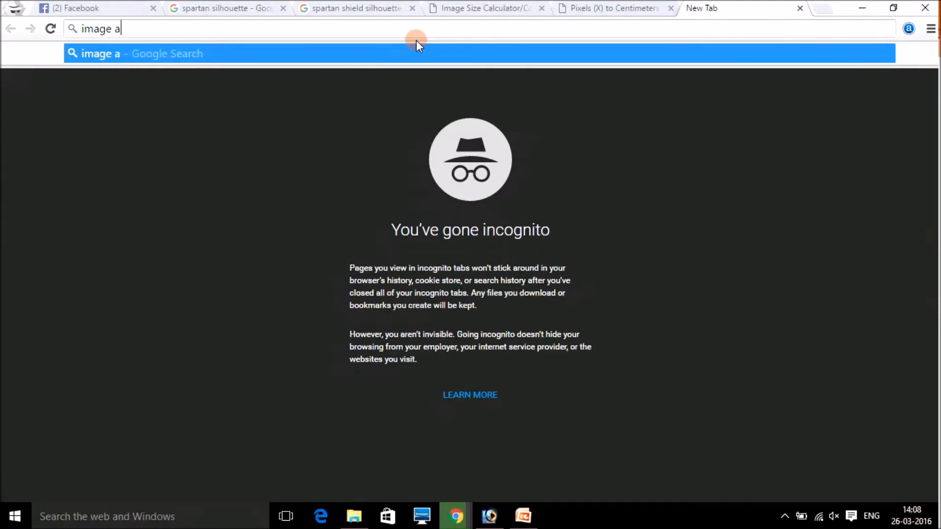
type("ddin for office")
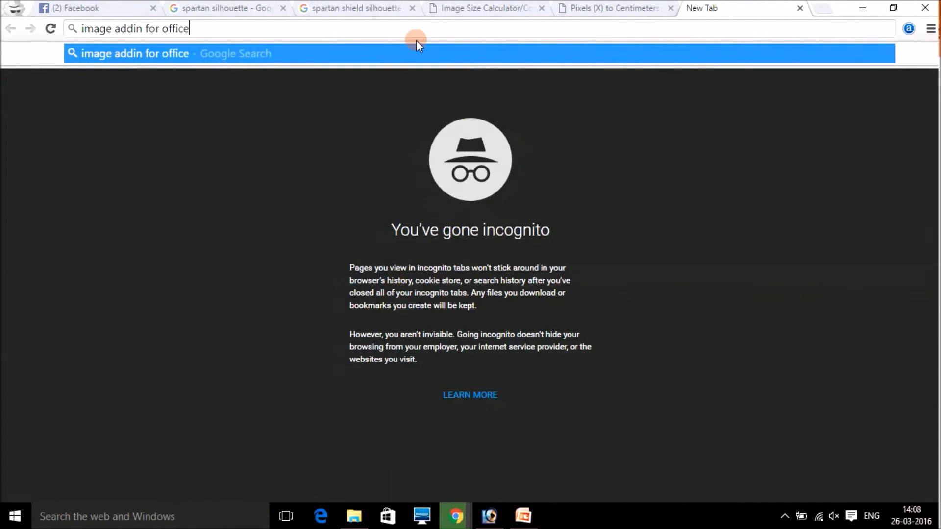
key("Return")
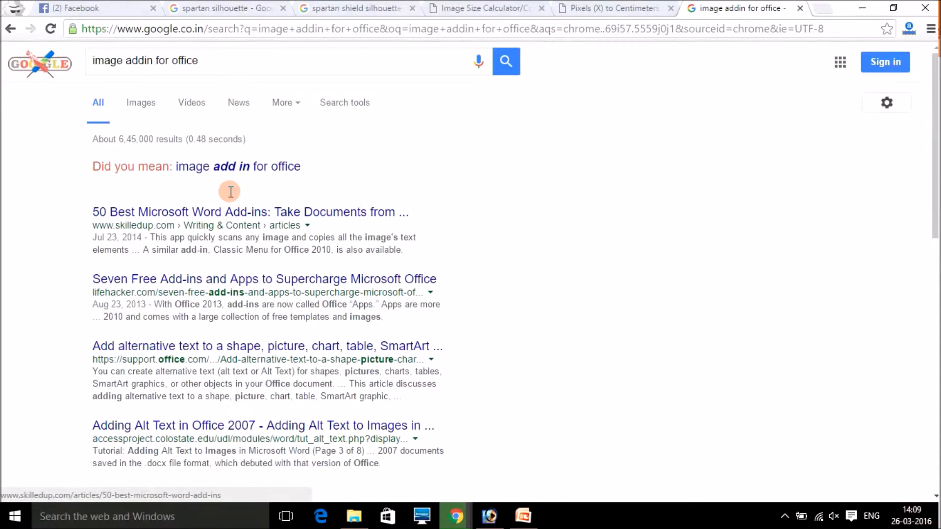
left_click(242, 168)
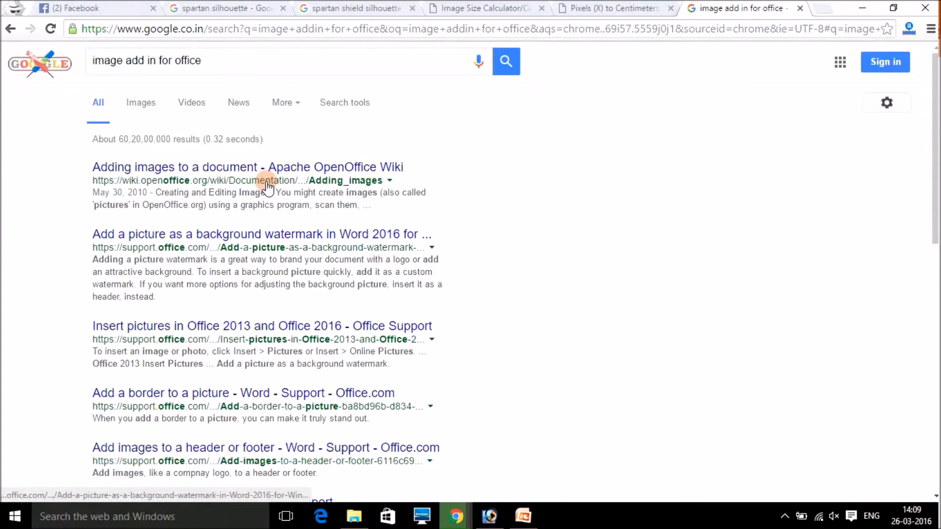
Replace the Google query and search for "export as image plugin".
left_click_drag(209, 60, 2, 44)
type("export as")
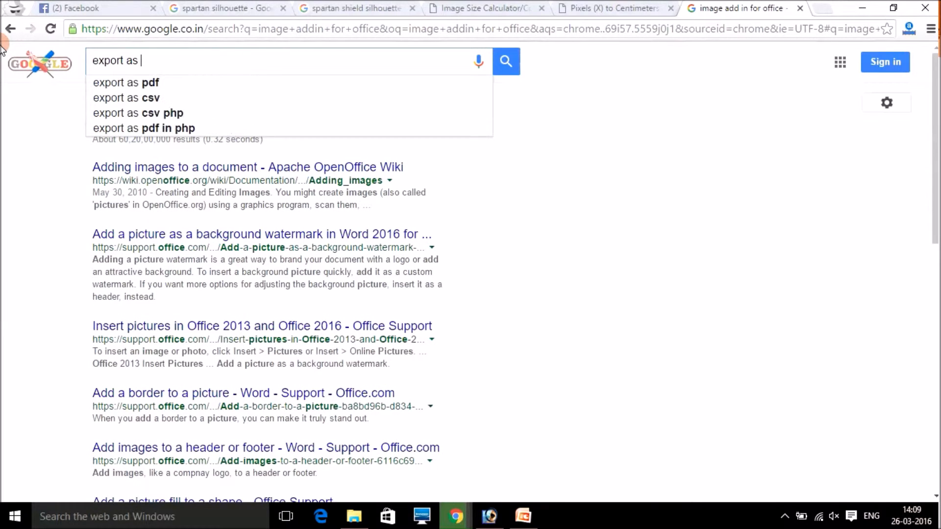
type(" image ")
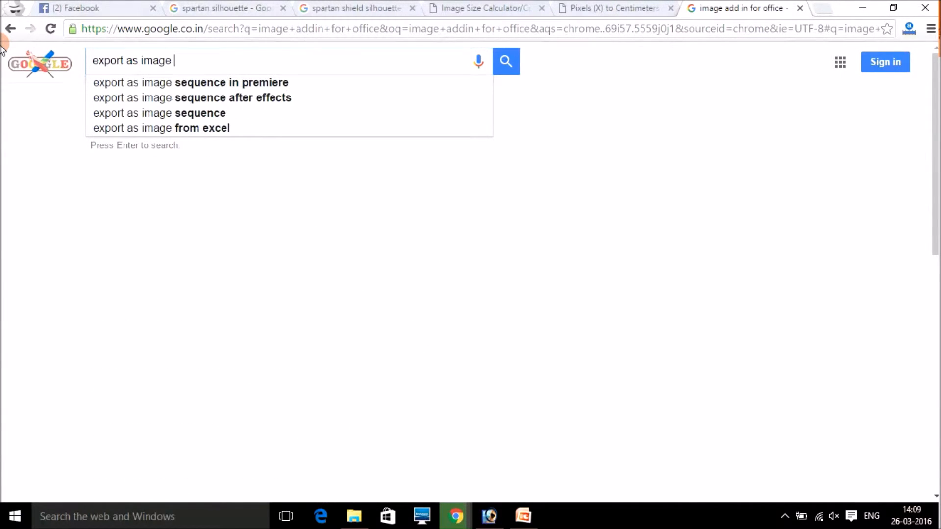
type("plugin")
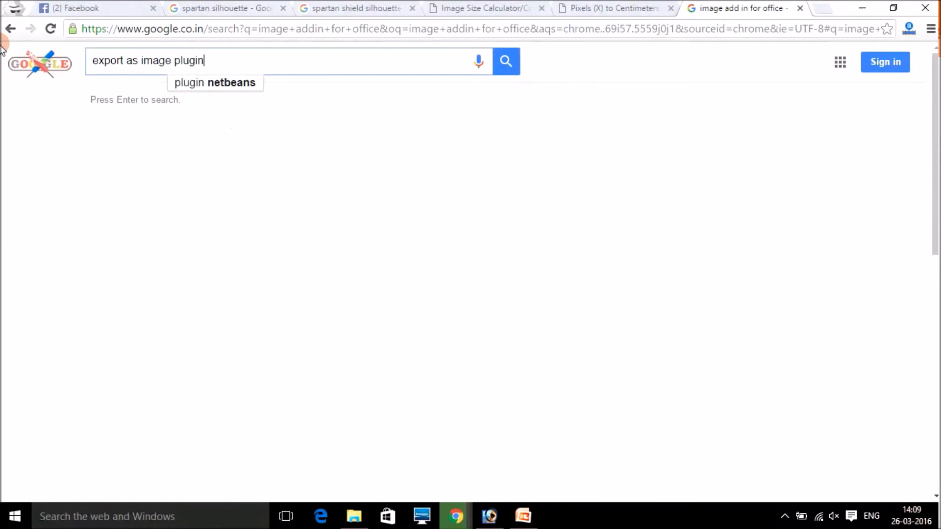
key("Return")
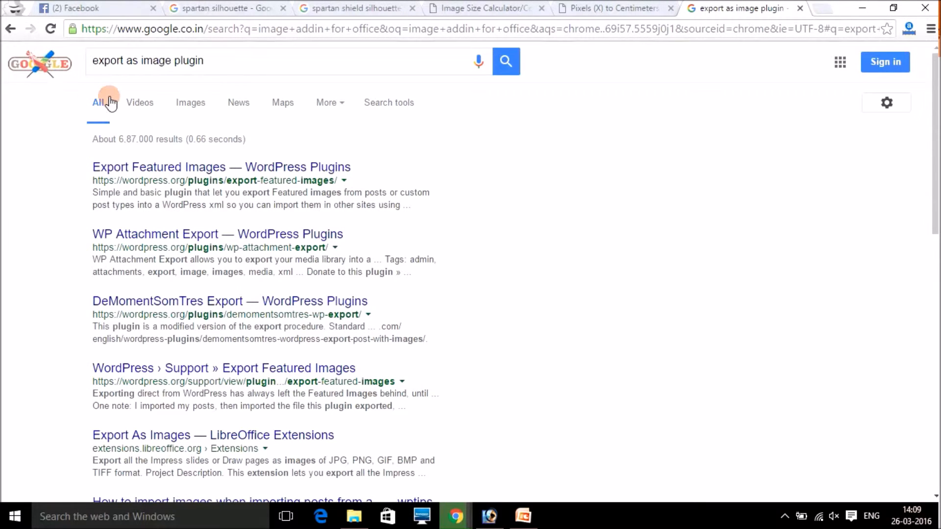
Refine the Google search to "export as image plugin office 2007".
left_click(240, 61)
type("o")
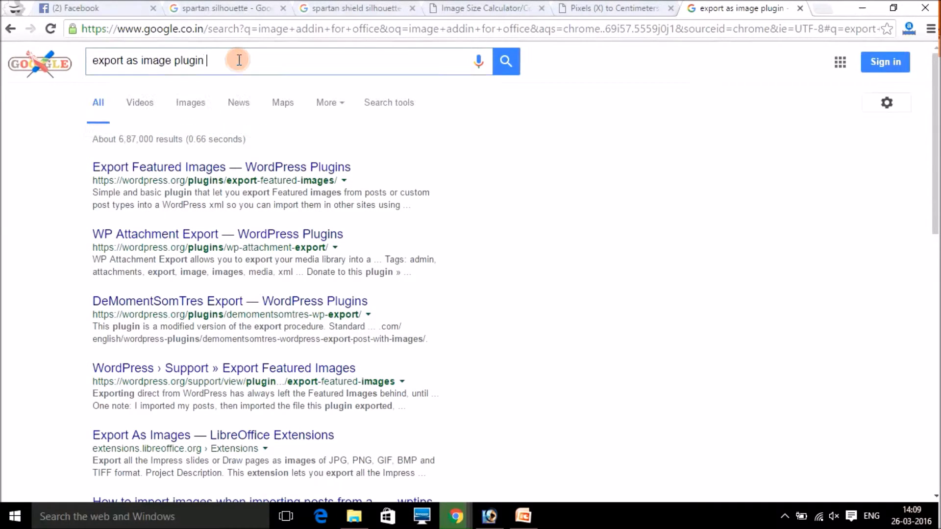
type("ff")
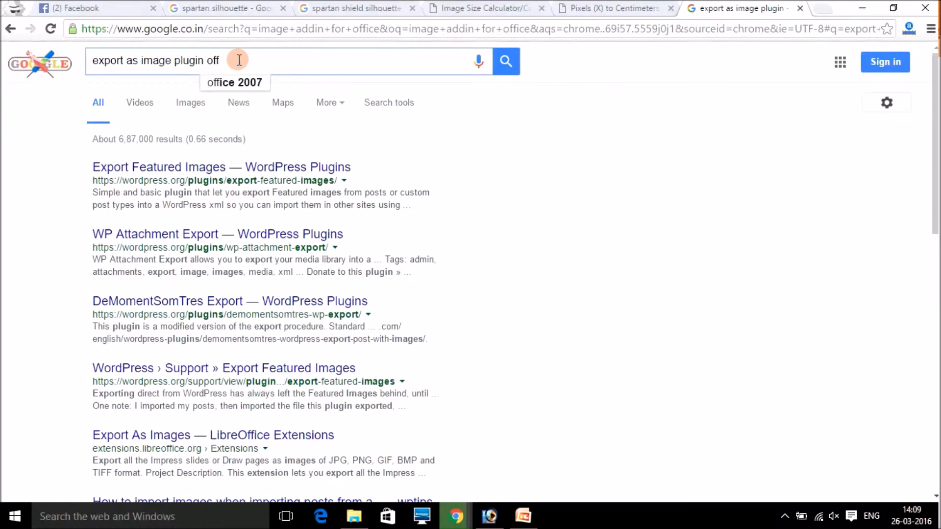
left_click(236, 83)
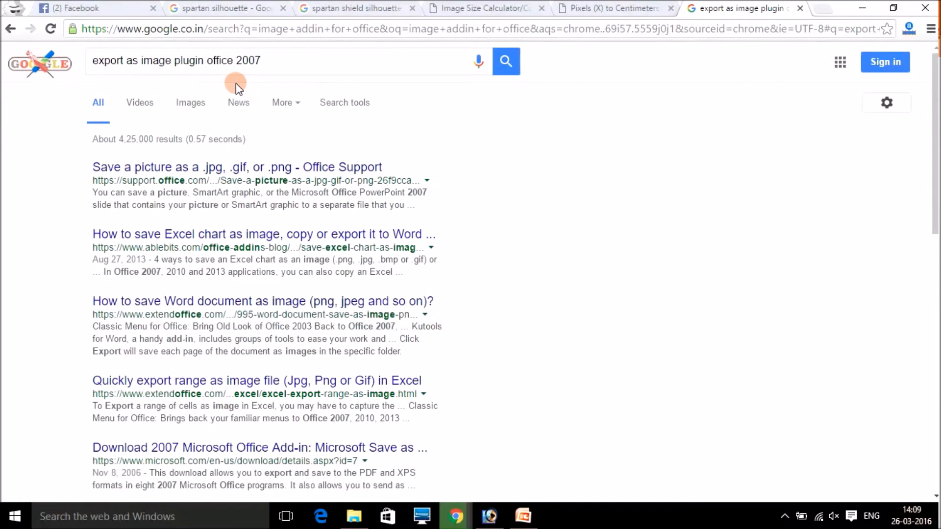
Open the Office Support article on saving a picture as .jpg, .gif, or .png in a separate tab and close the search results.
right_click(247, 166)
left_click(278, 175)
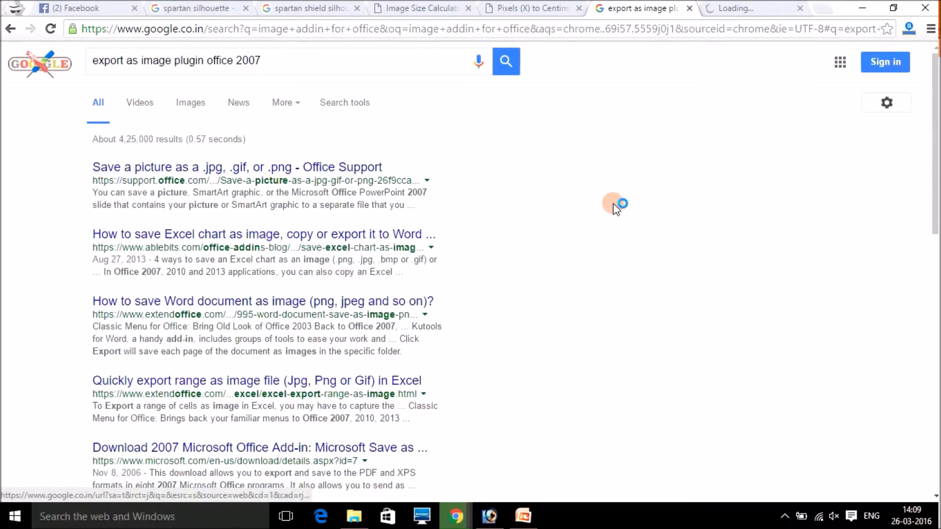
left_click(741, 7)
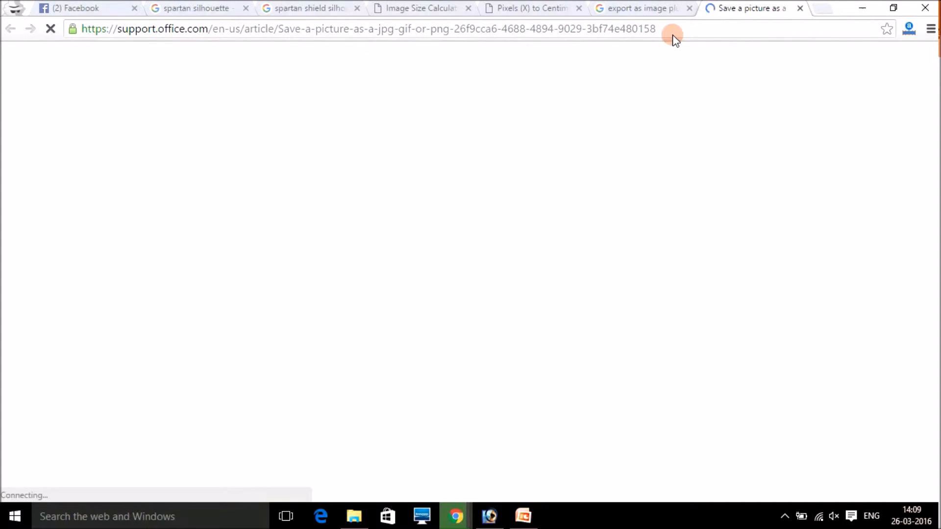
left_click(690, 8)
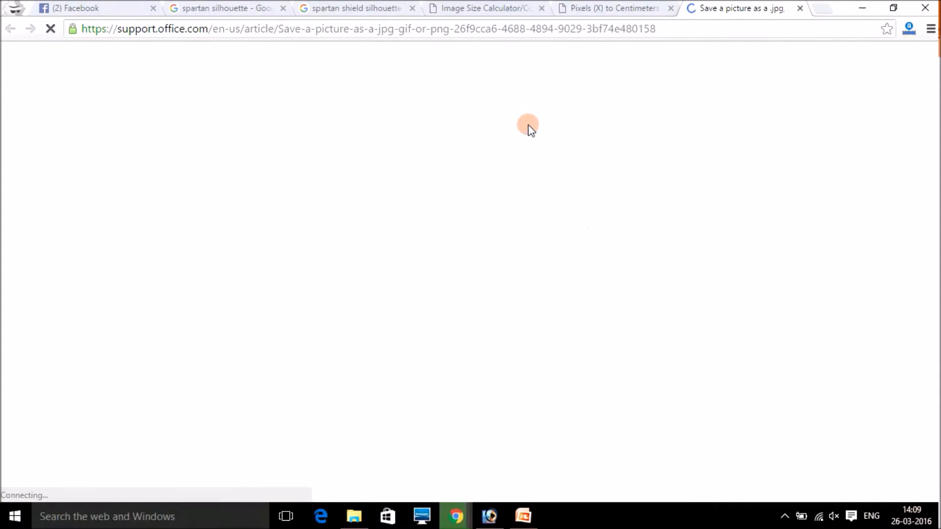
Return to PowerPoint and export only the current slide to the Desktop in JPEG File Interchange Format.
mouse_move(530, 510)
left_click(530, 515)
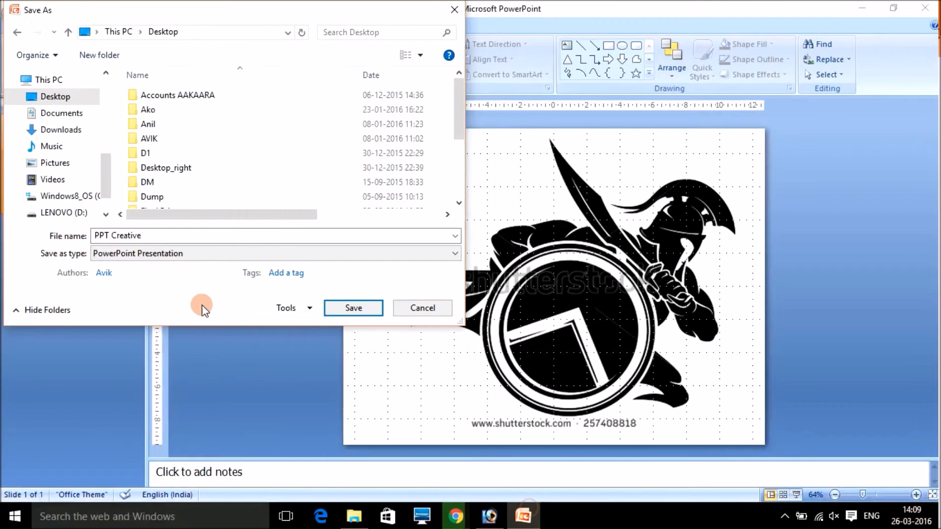
left_click(174, 257)
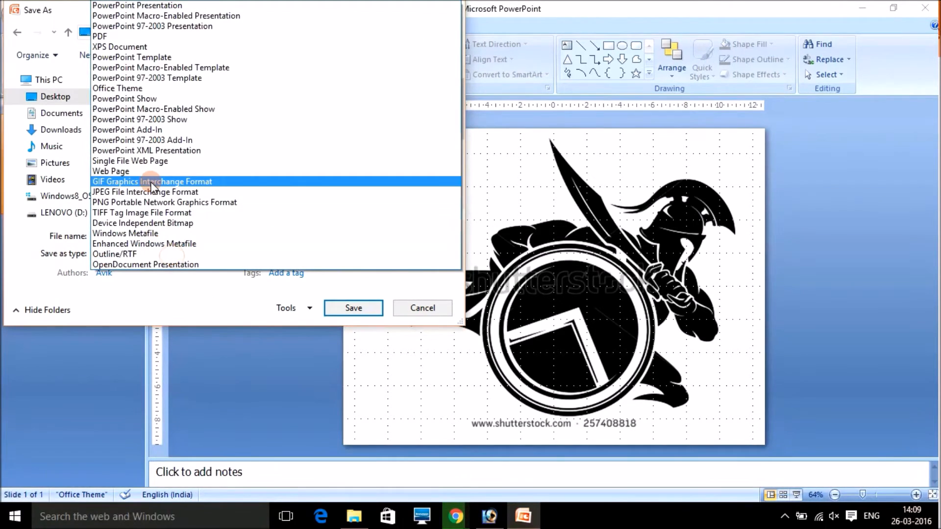
left_click(146, 195)
left_click(61, 98)
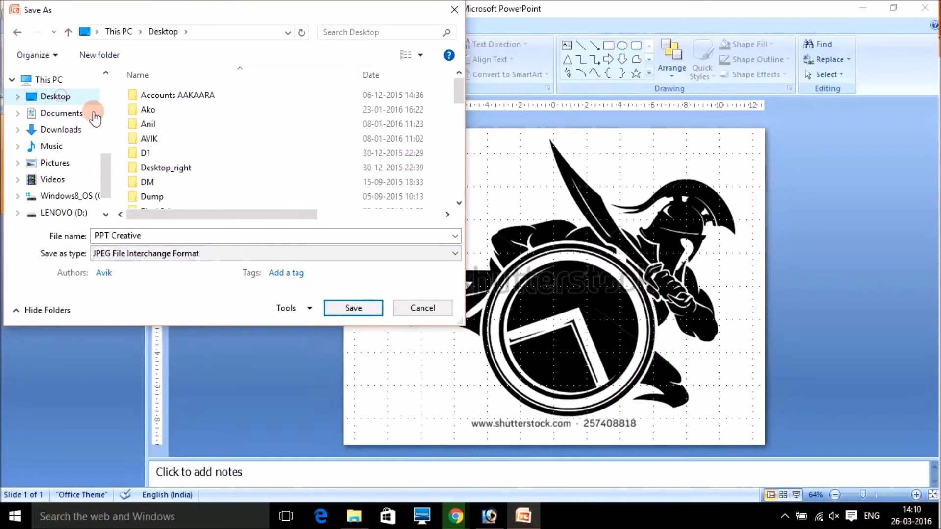
left_click(360, 310)
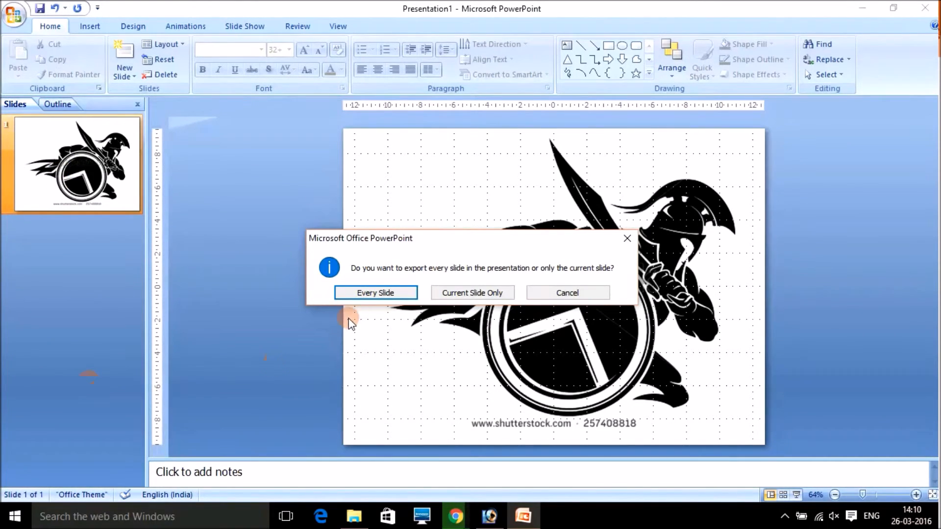
left_click(475, 292)
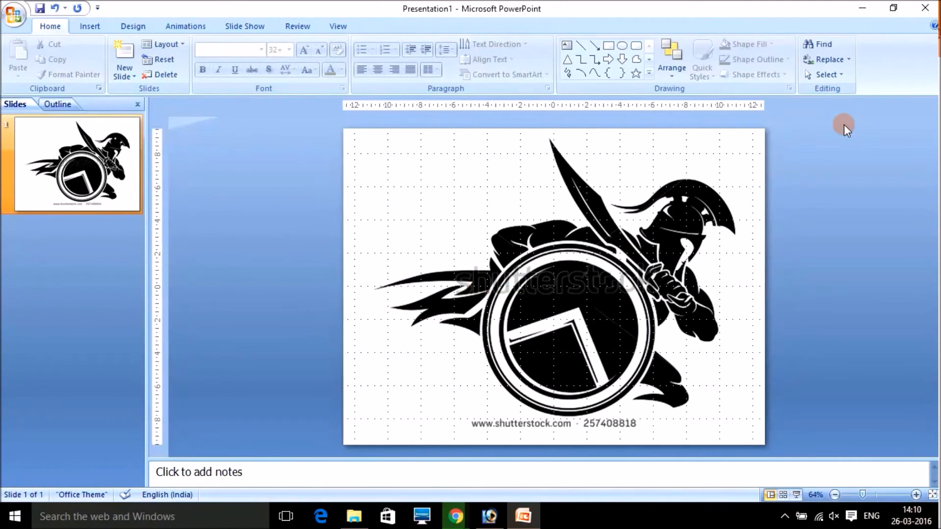
Go to the refreshed desktop and open the exported PPT Creative image.
left_click(868, 7)
right_click(719, 129)
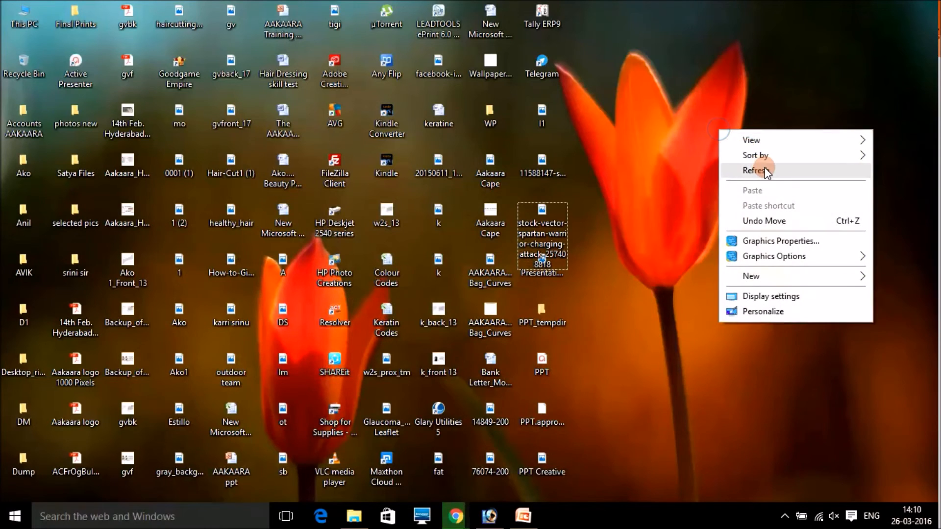
left_click(765, 166)
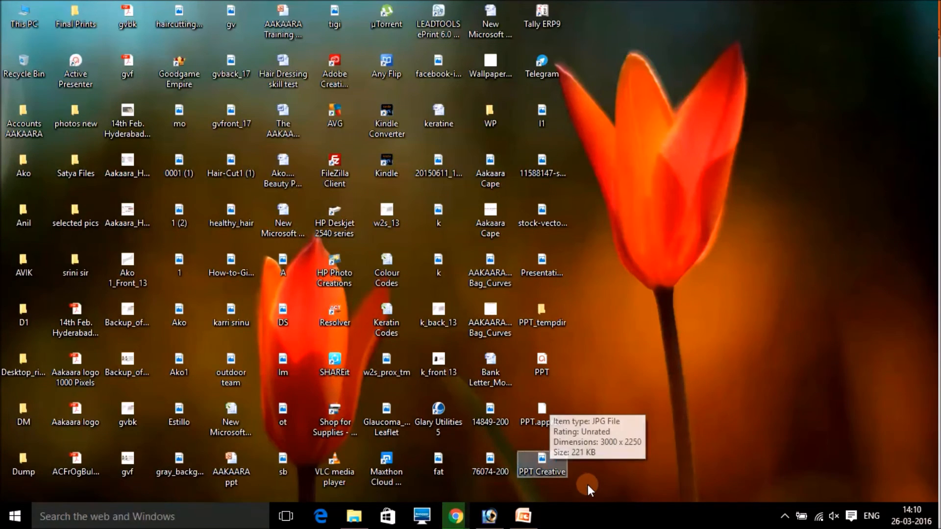
double_click(543, 466)
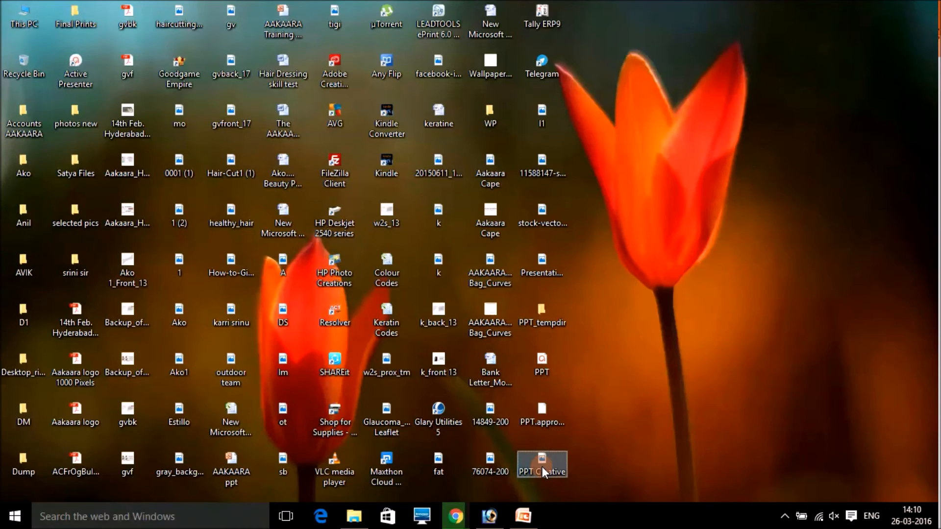